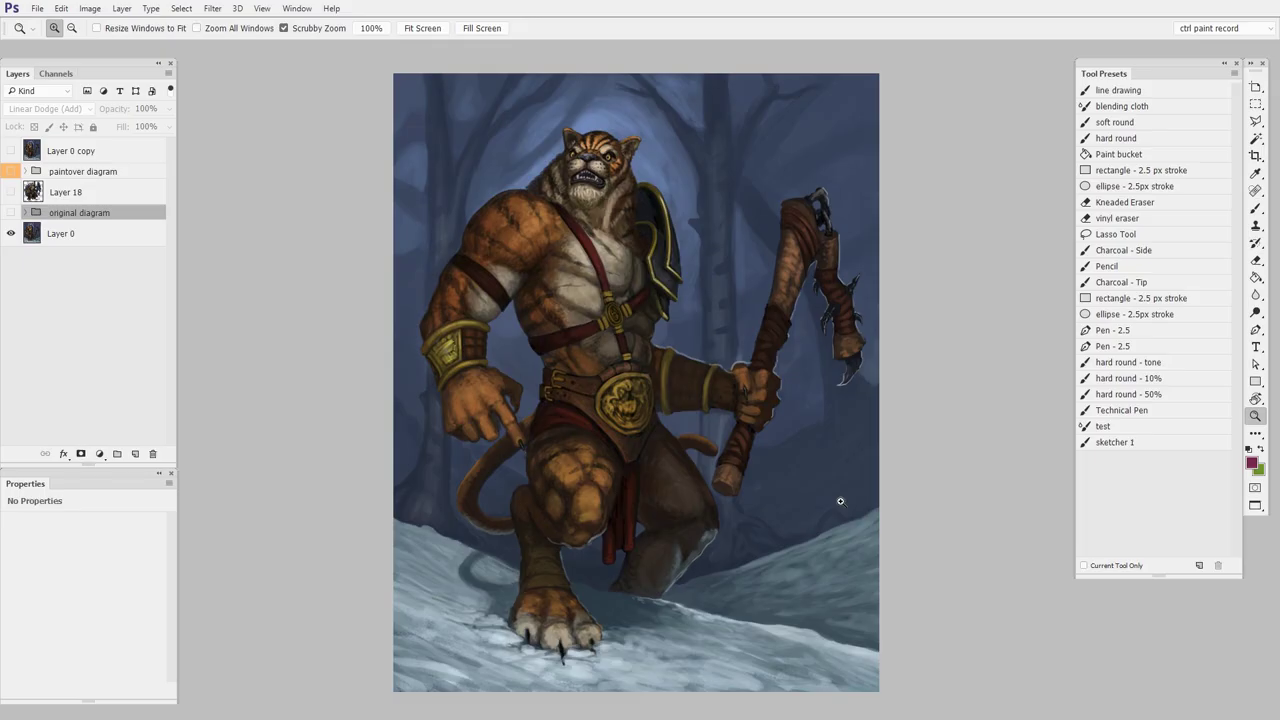
Nudge the tiger painting view and show the original diagram's orange gesture and balance lines
left_click_drag(861, 468, 878, 464)
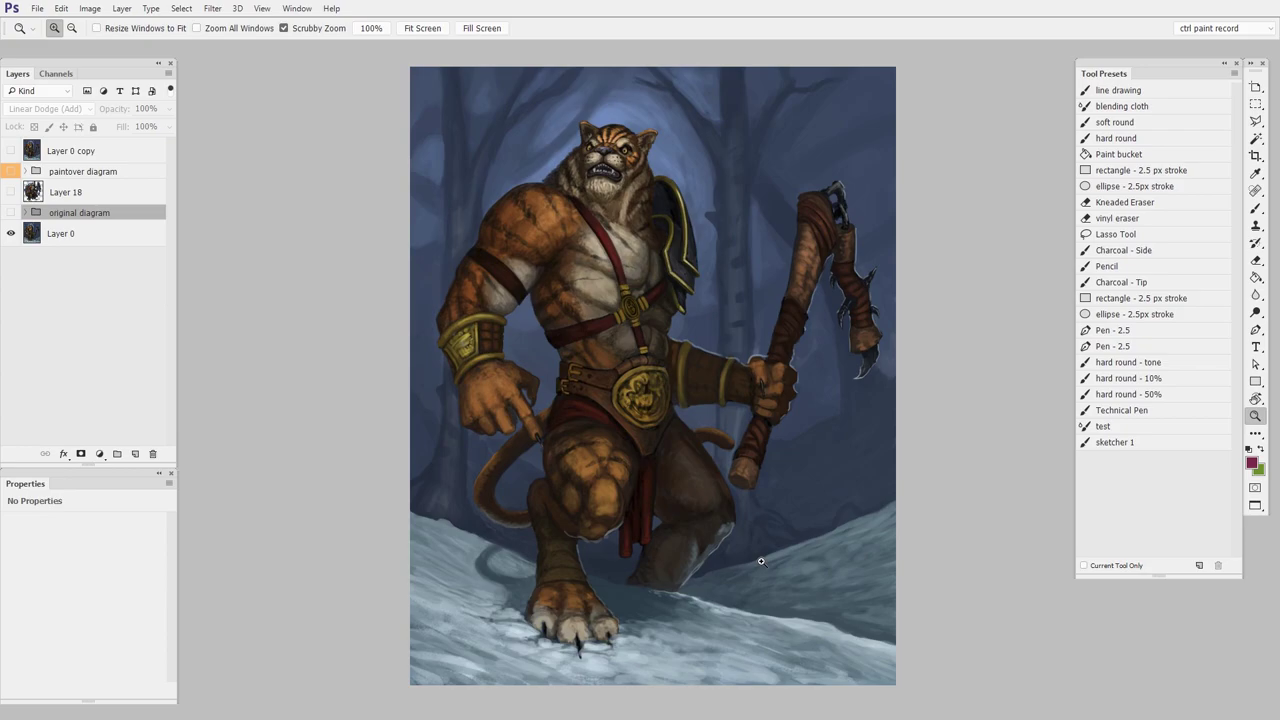
left_click(11, 212)
Zoom in on the tiger's legs under the diagram, then zoom back out to the whole figure
left_click_drag(833, 511, 844, 521)
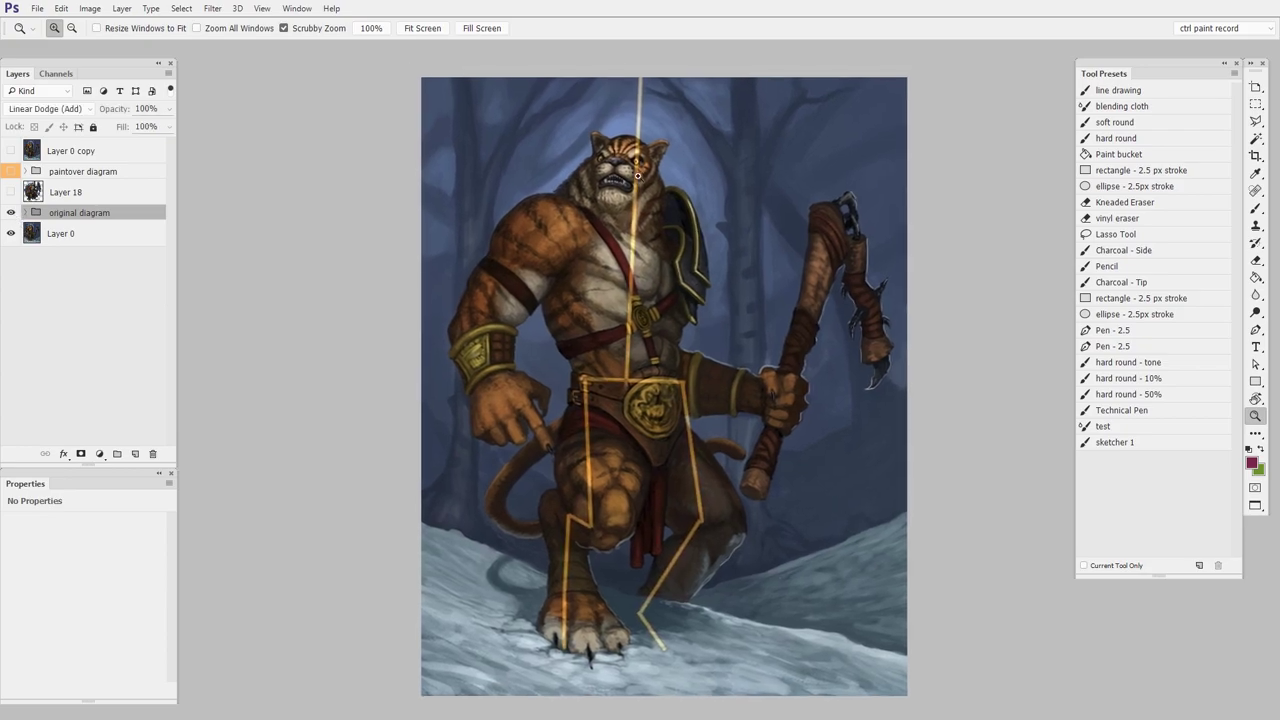
left_click(641, 601)
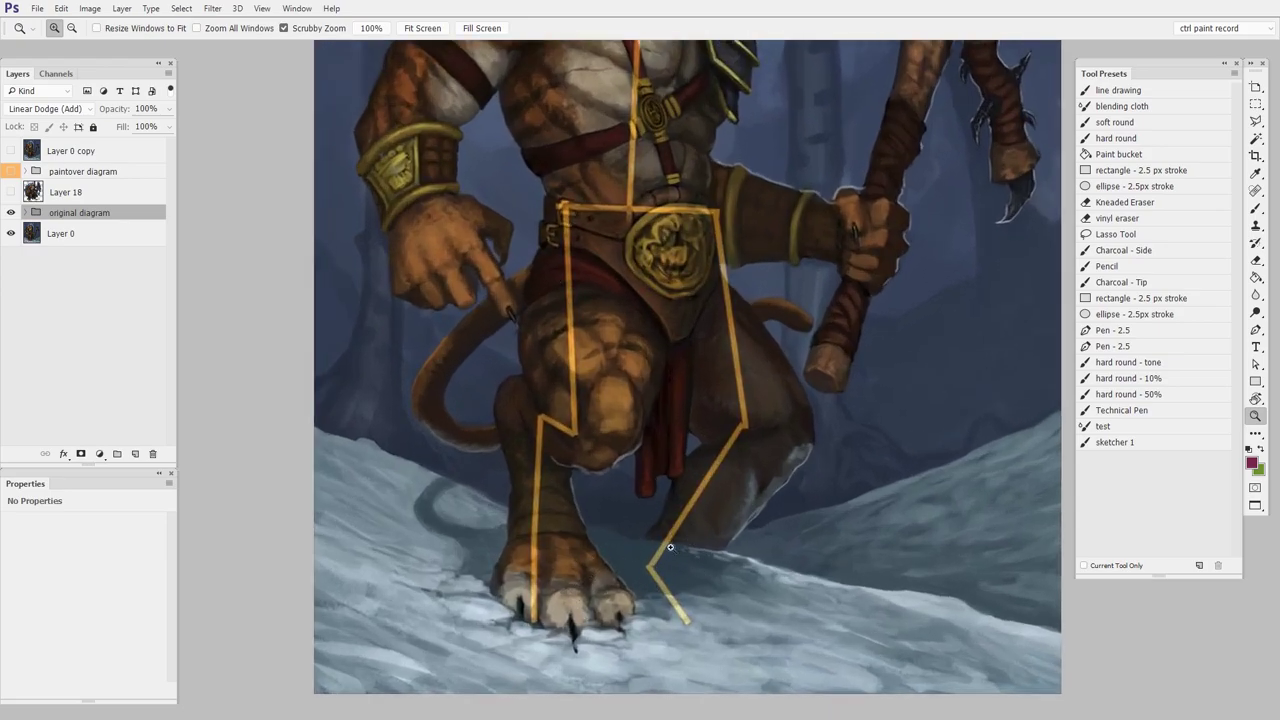
left_click_drag(670, 545, 638, 593)
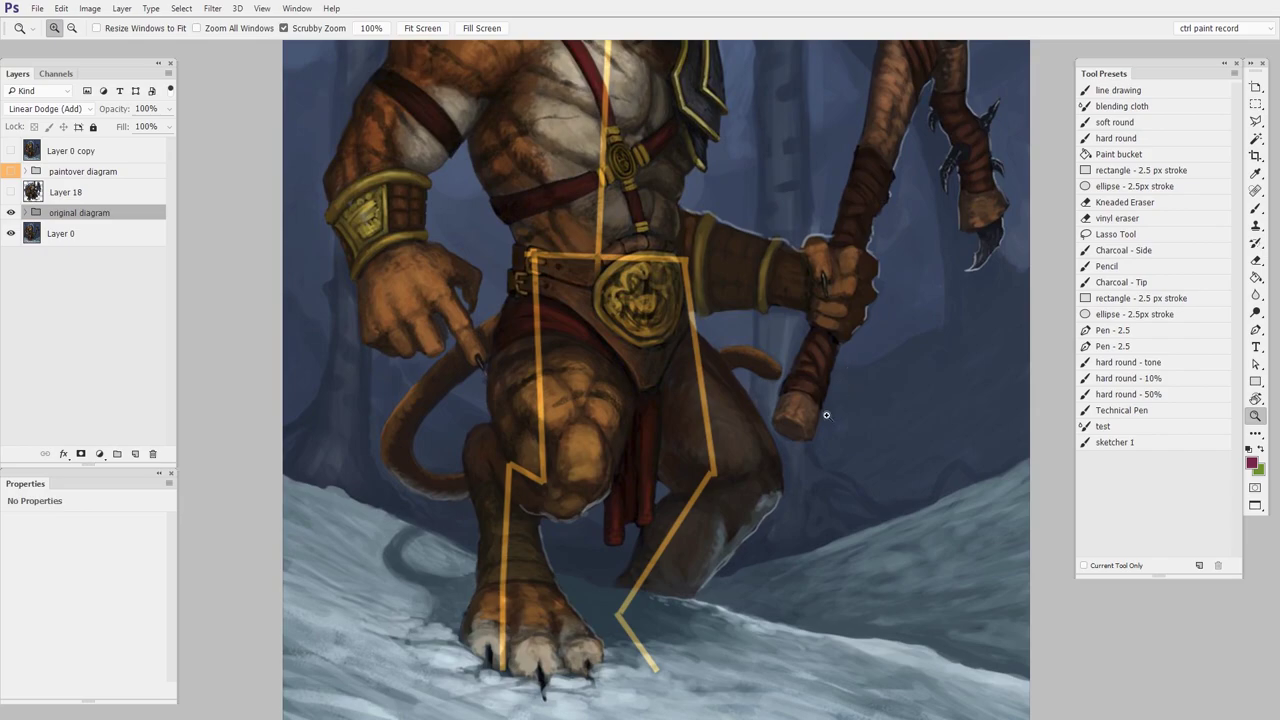
left_click_drag(828, 415, 793, 432)
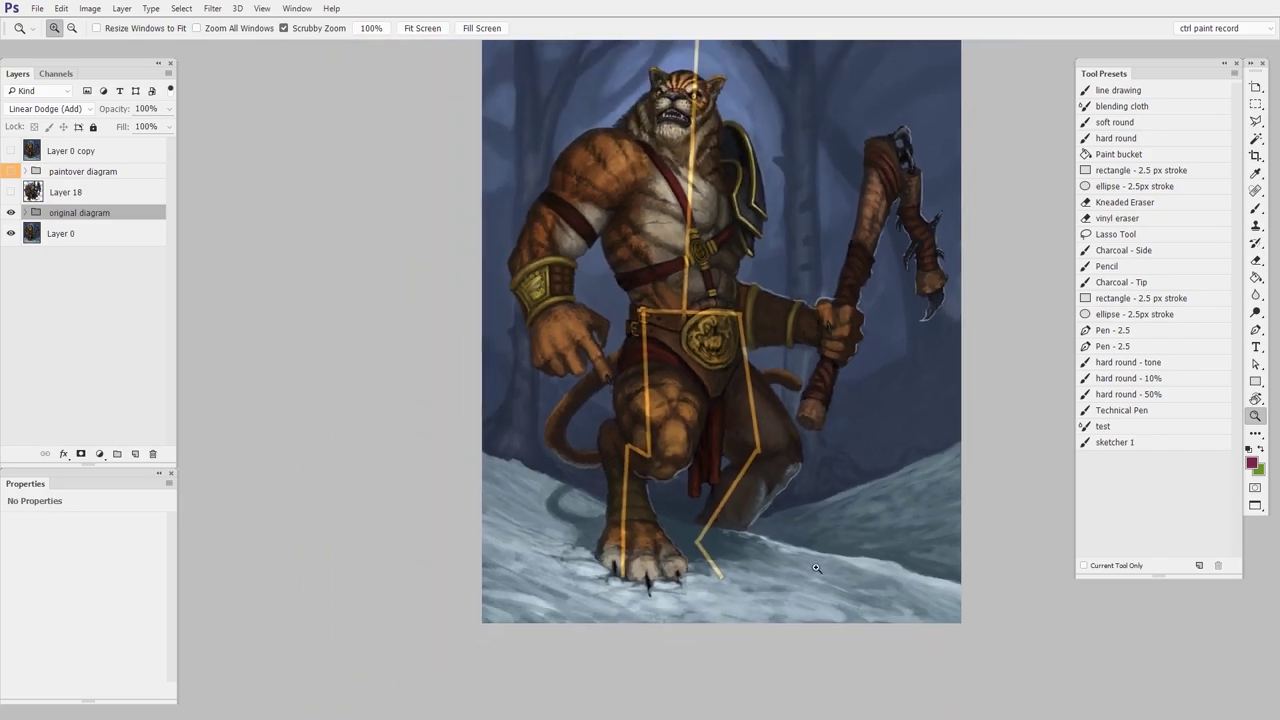
left_click_drag(770, 484, 716, 544)
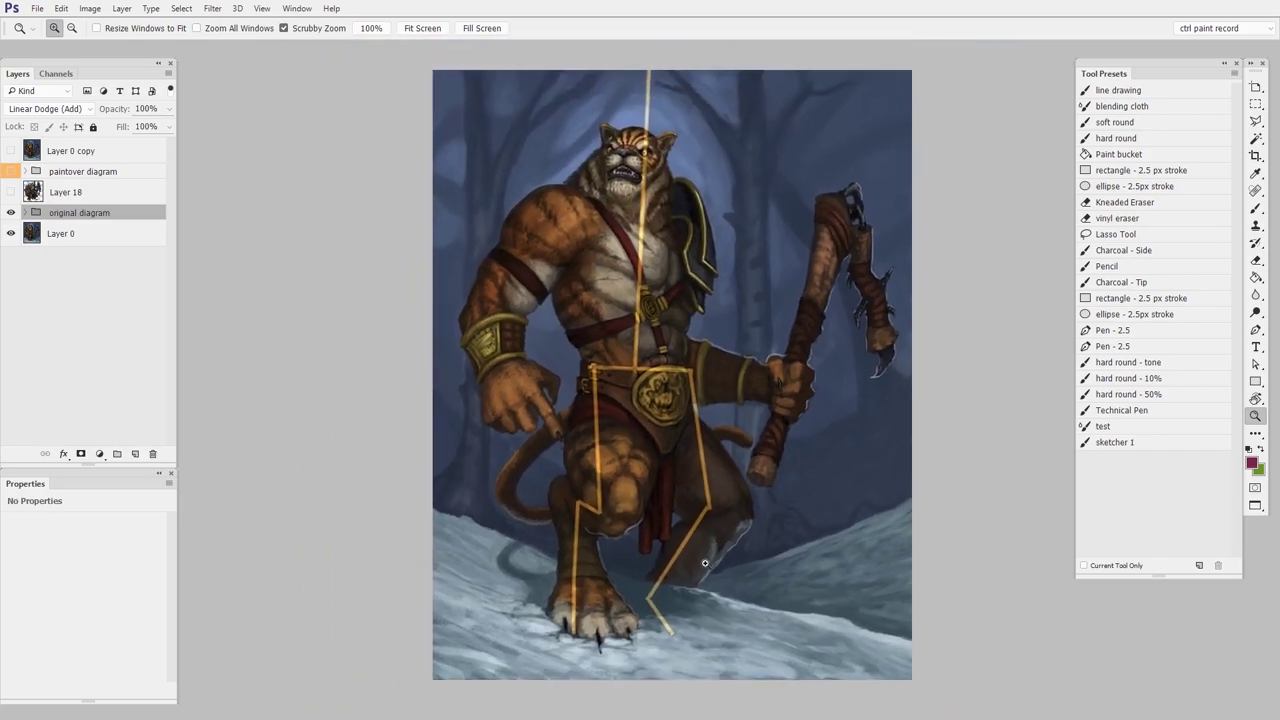
Hide the yellow original diagram and reveal the repainted tiger on Layer 18
left_click(11, 212)
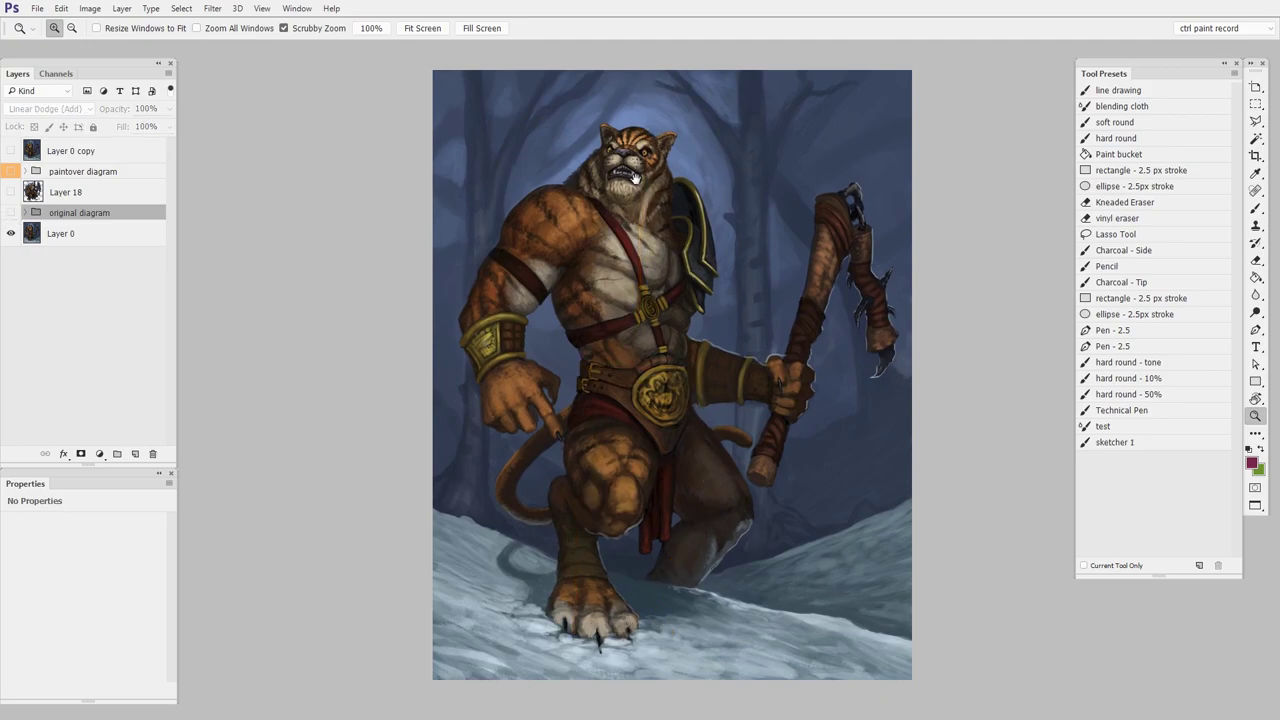
scroll(560, 140, "up", 1)
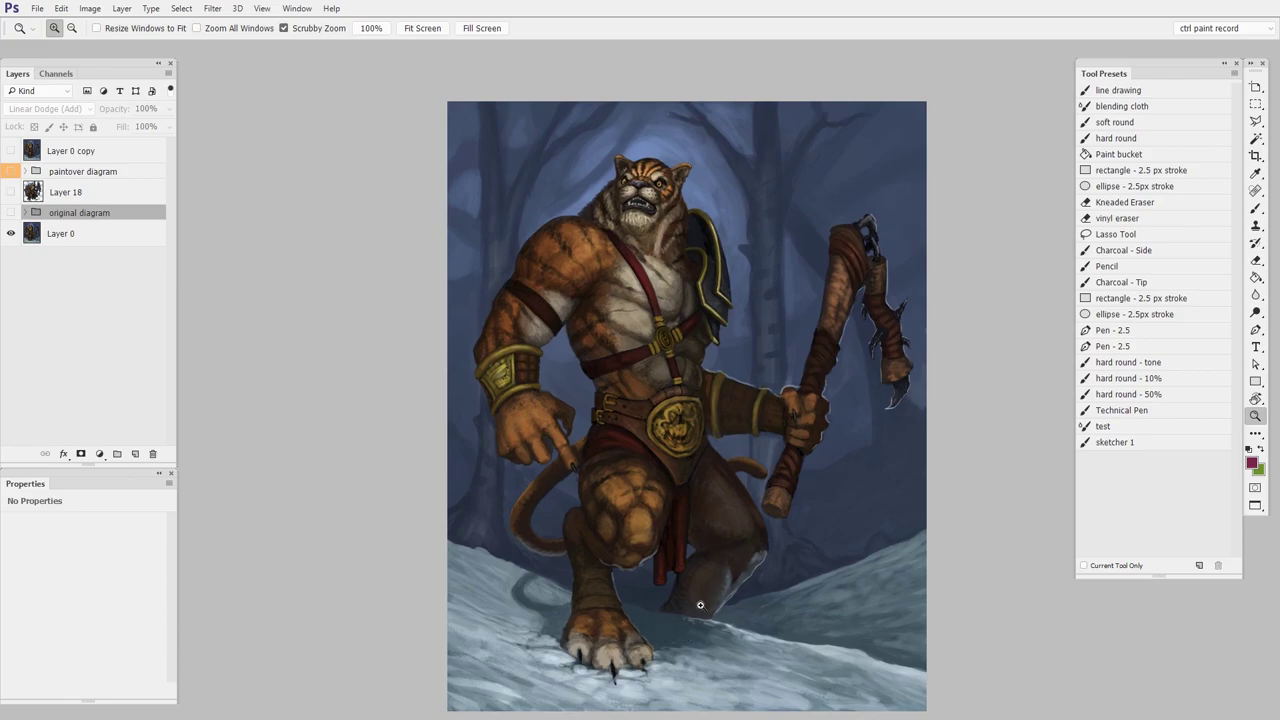
scroll(694, 615, "down", 1)
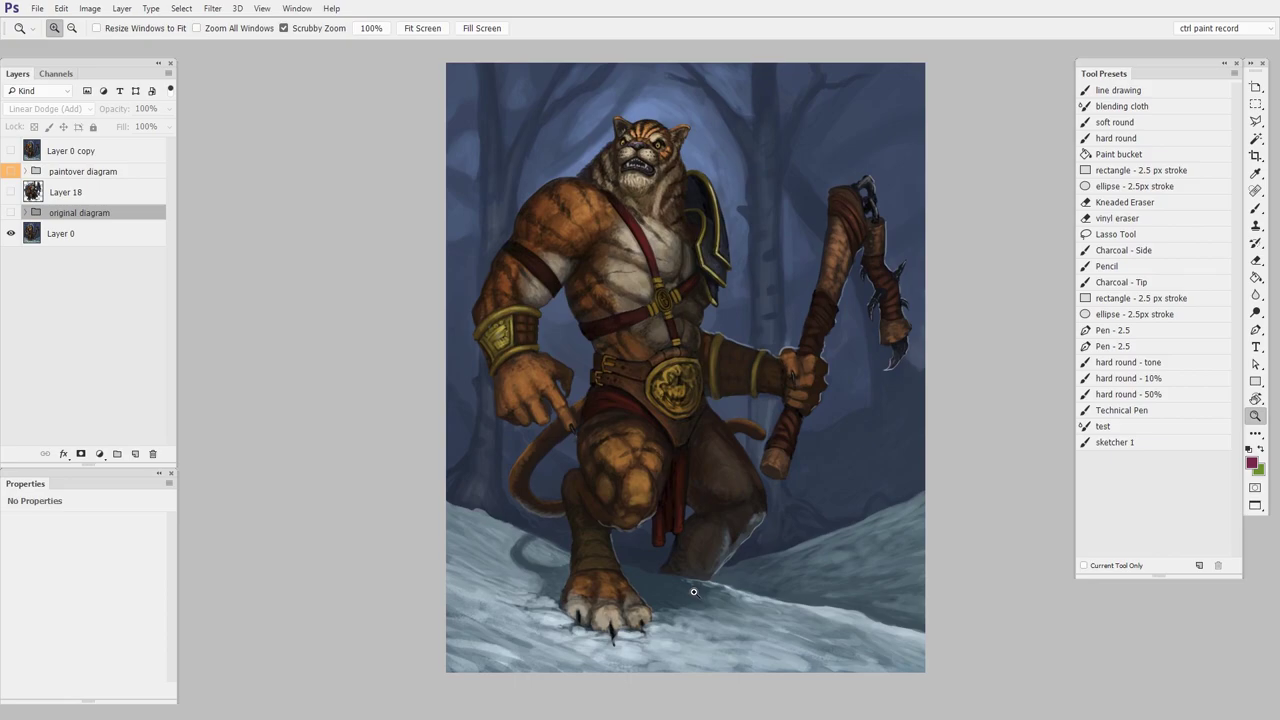
left_click(13, 192)
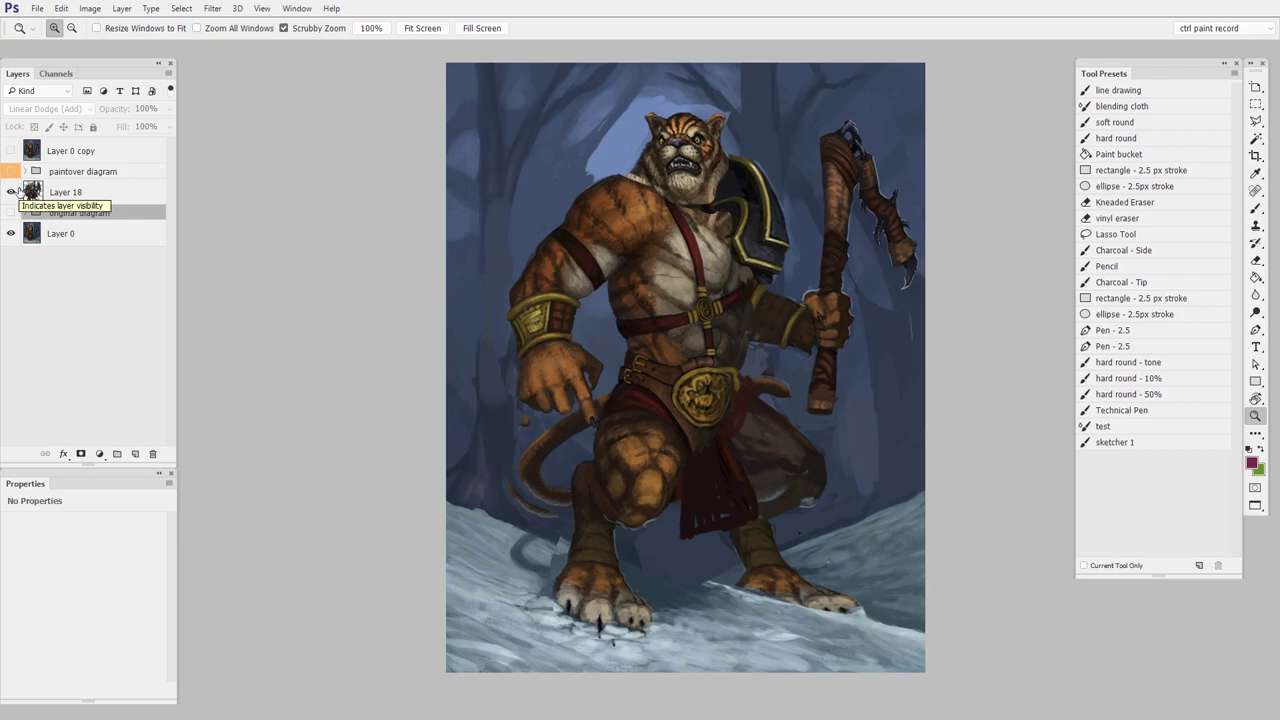
left_click(11, 171)
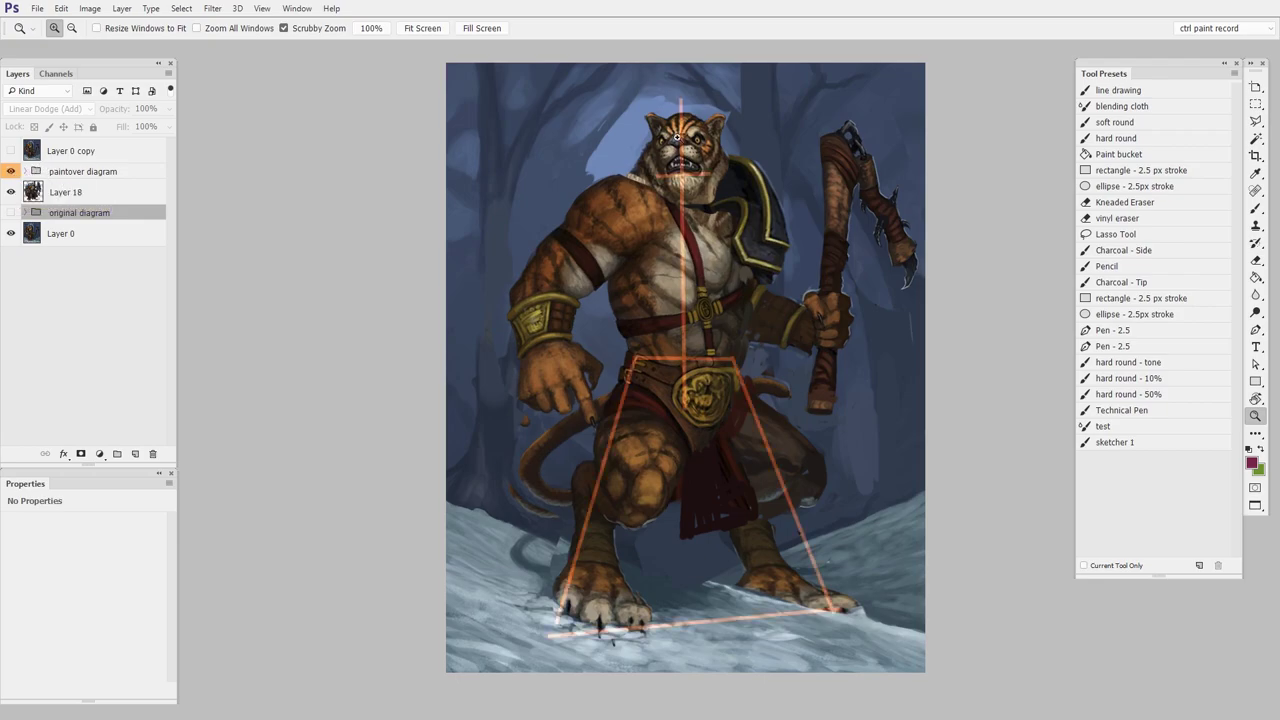
left_click(690, 523)
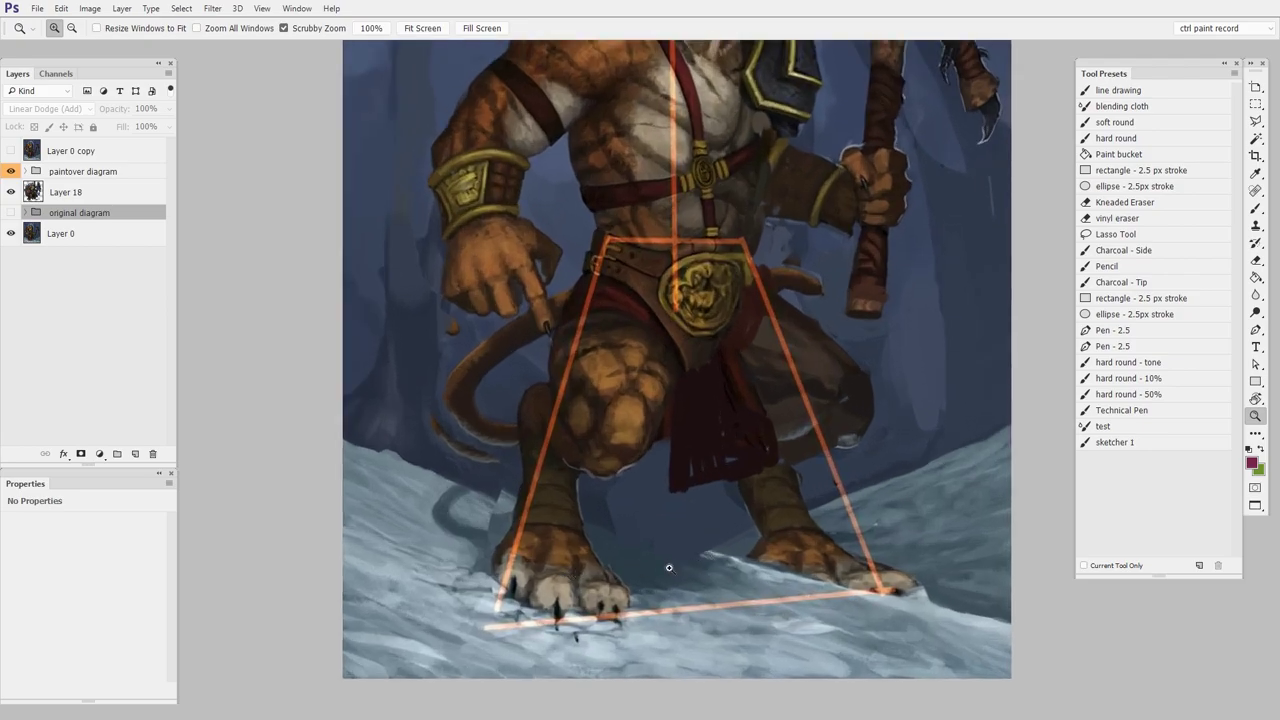
left_click(817, 565, "alt")
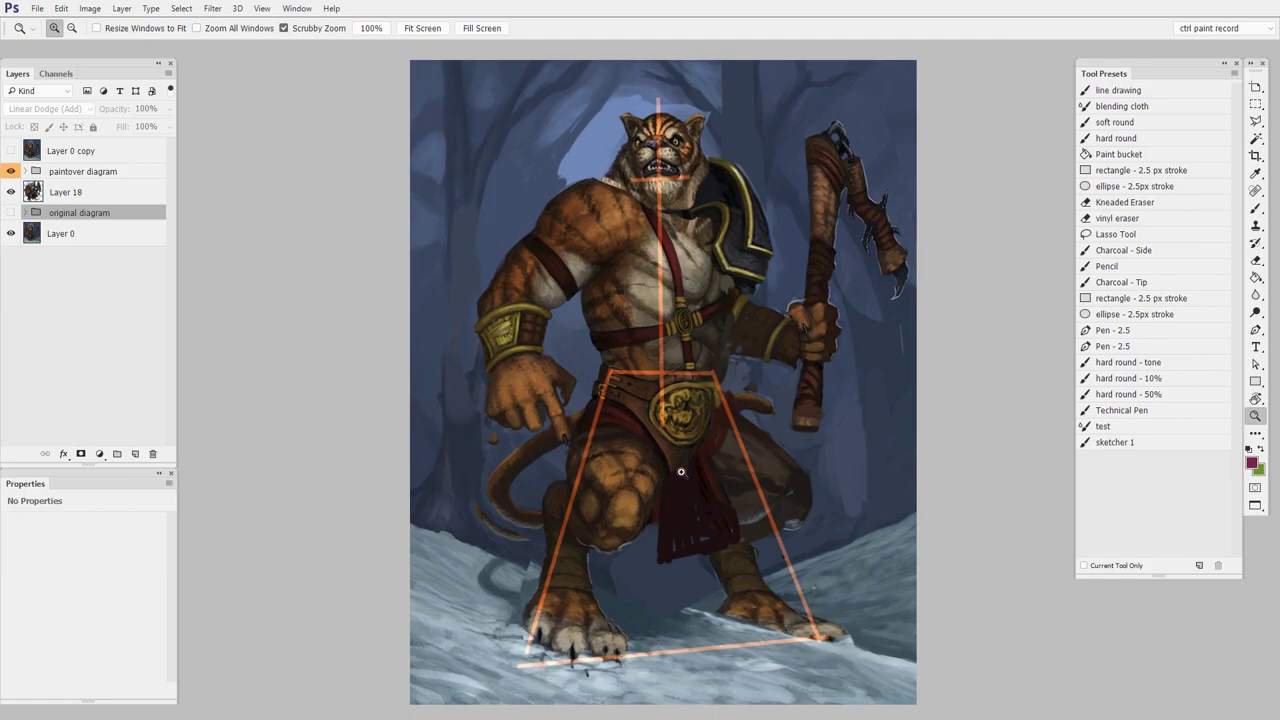
left_click(11, 171)
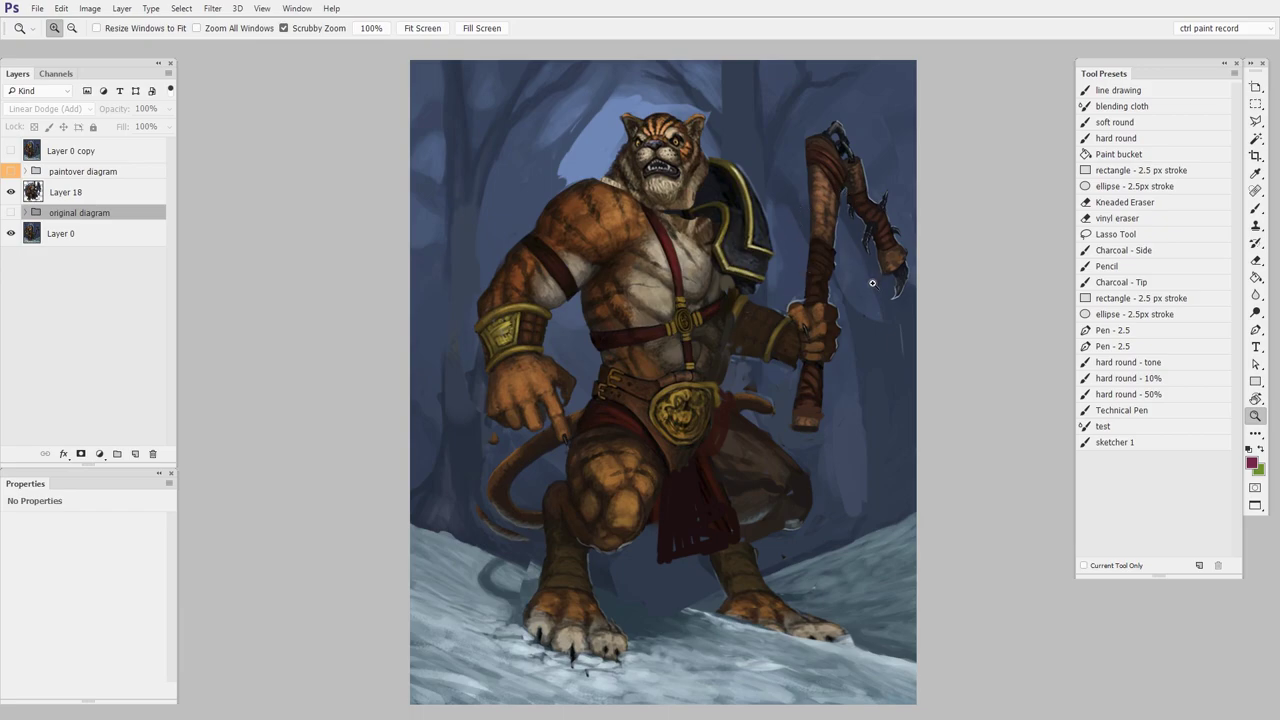
left_click(12, 193)
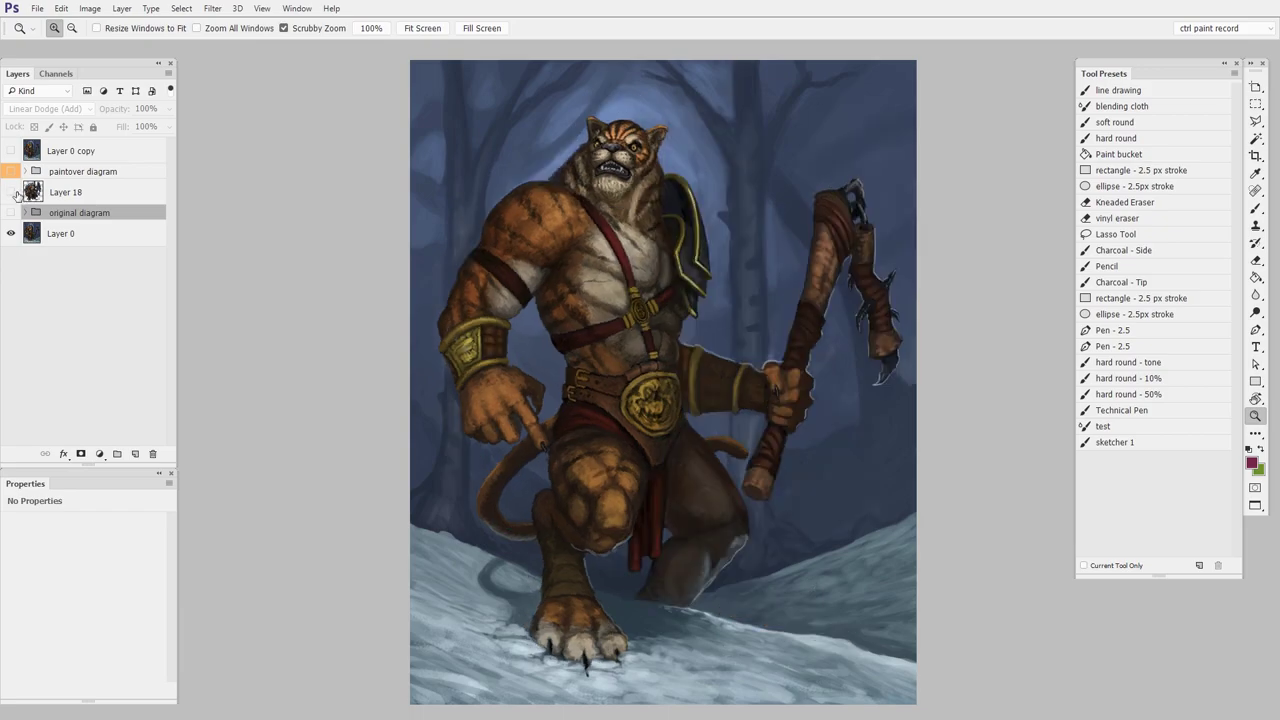
left_click(12, 192)
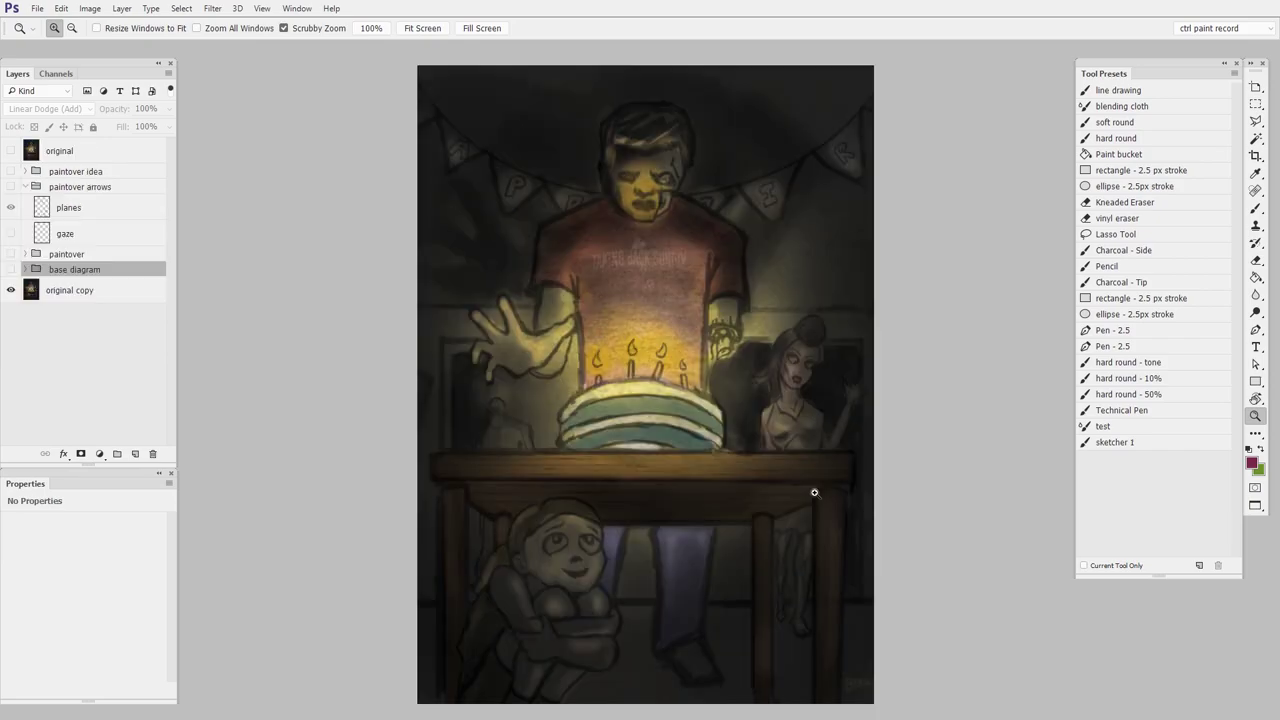
Show and hide the base diagram on the birthday painting, then reveal the paintover idea sketch
left_click(11, 270)
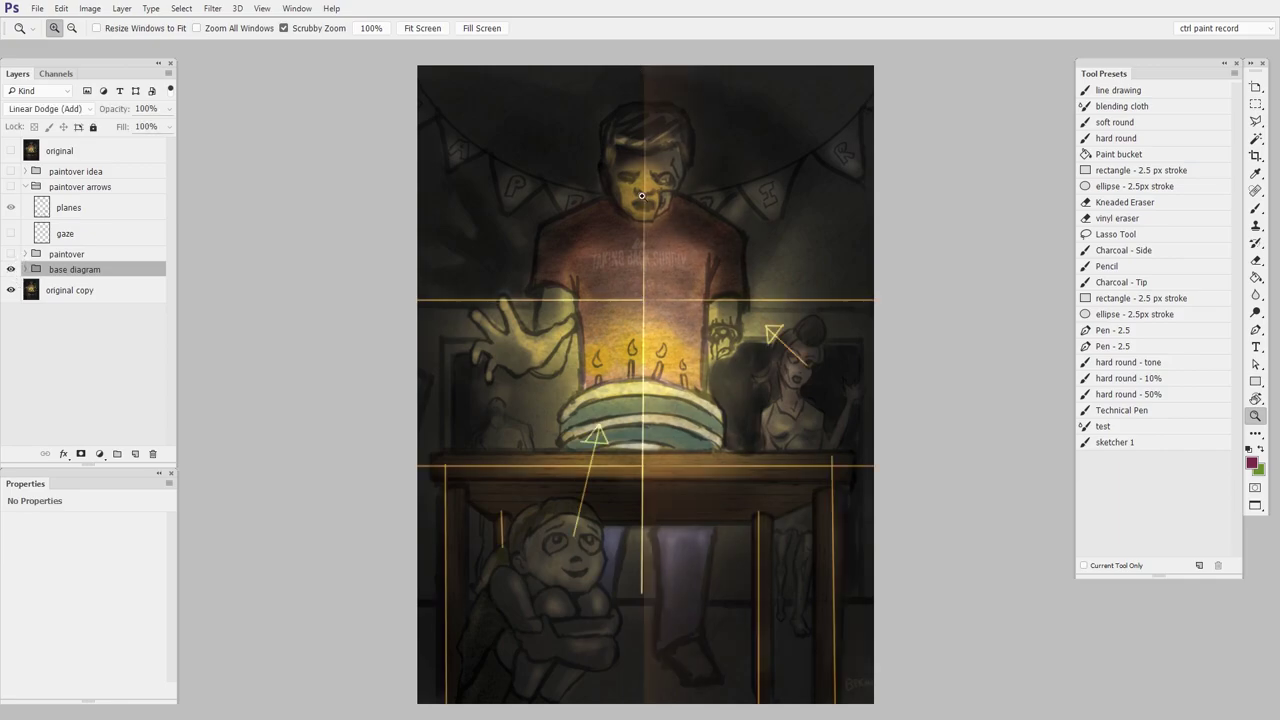
scroll(734, 574, "down", 1)
scroll(734, 574, "left", 1)
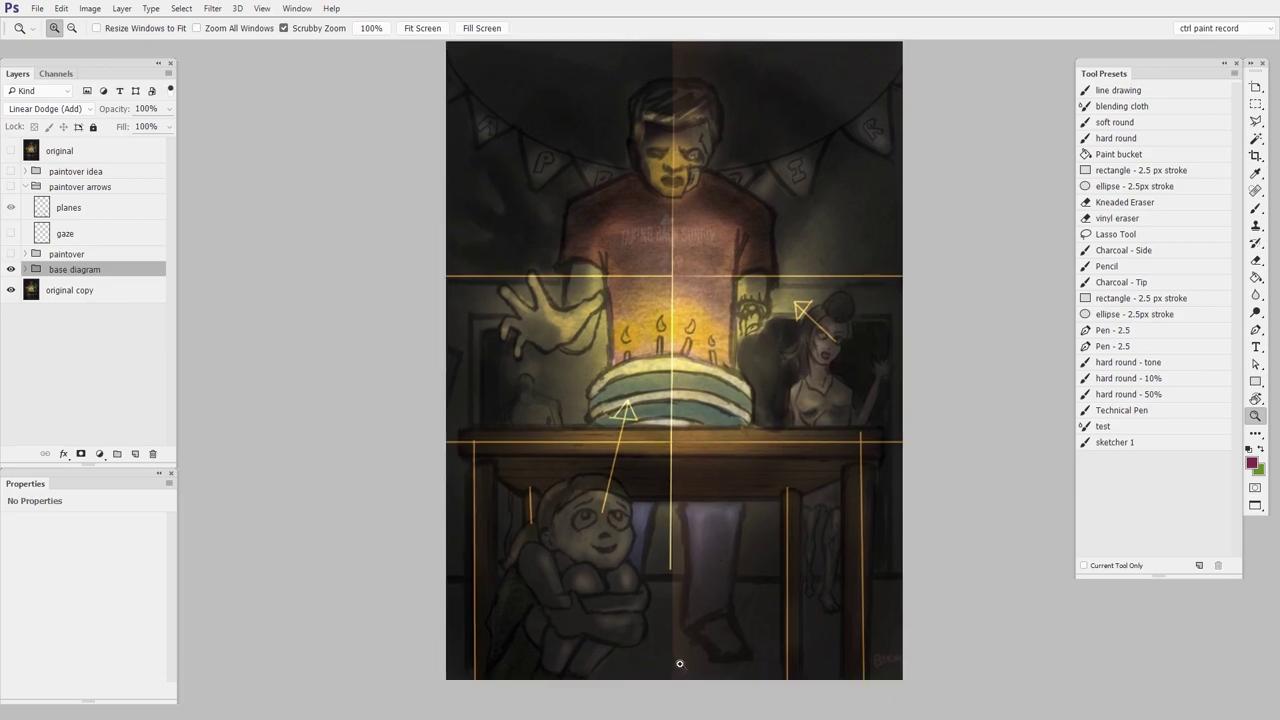
left_click(11, 269)
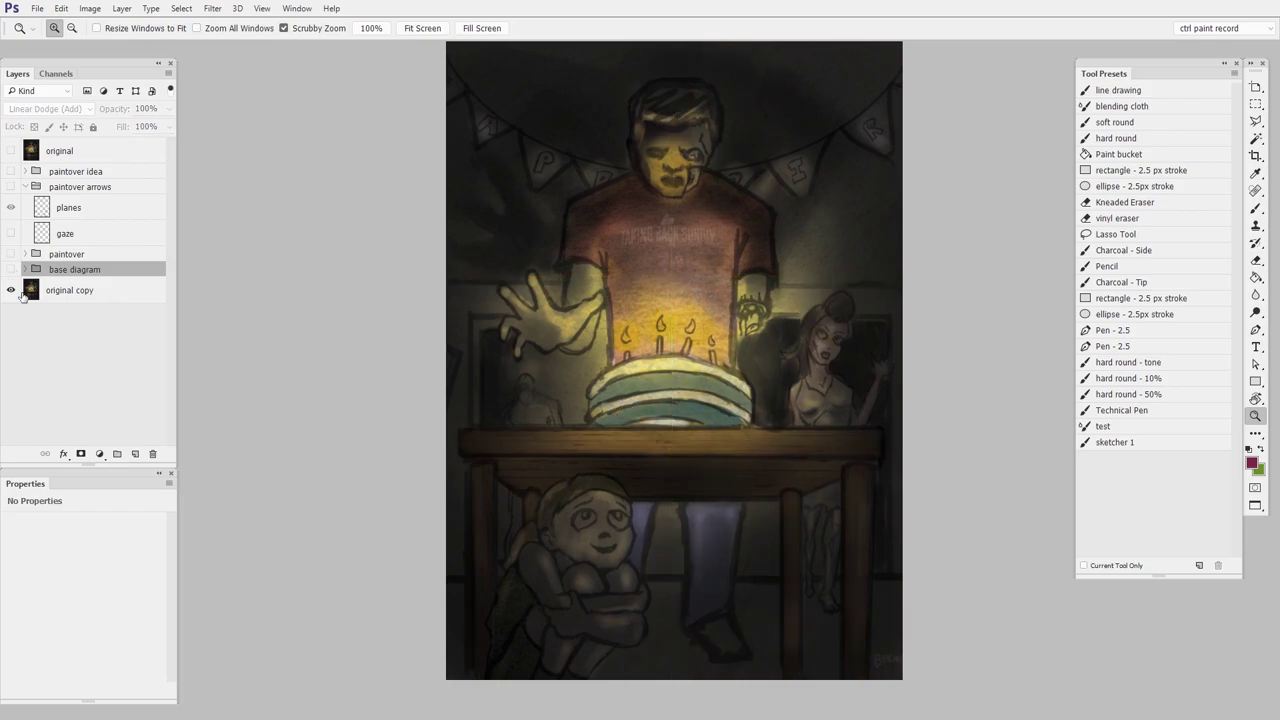
left_click(11, 172)
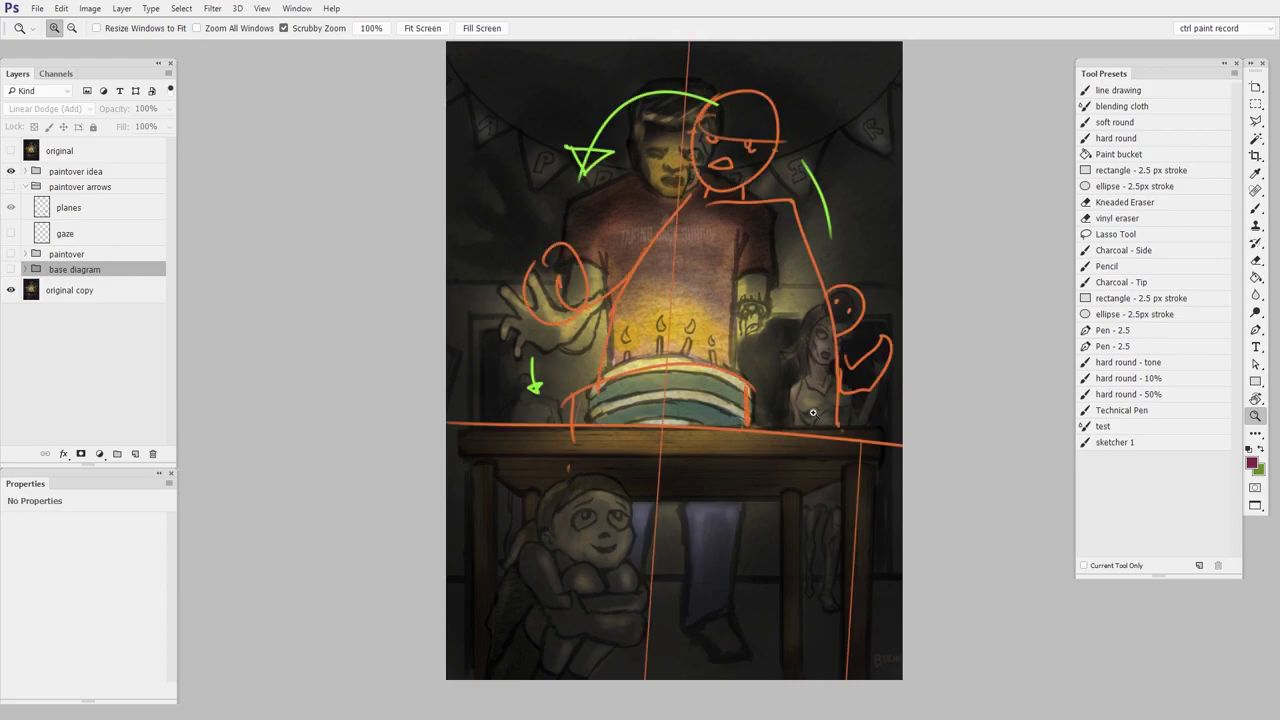
Shift the view of the birthday-cake painting slightly
left_click_drag(736, 238, 748, 264)
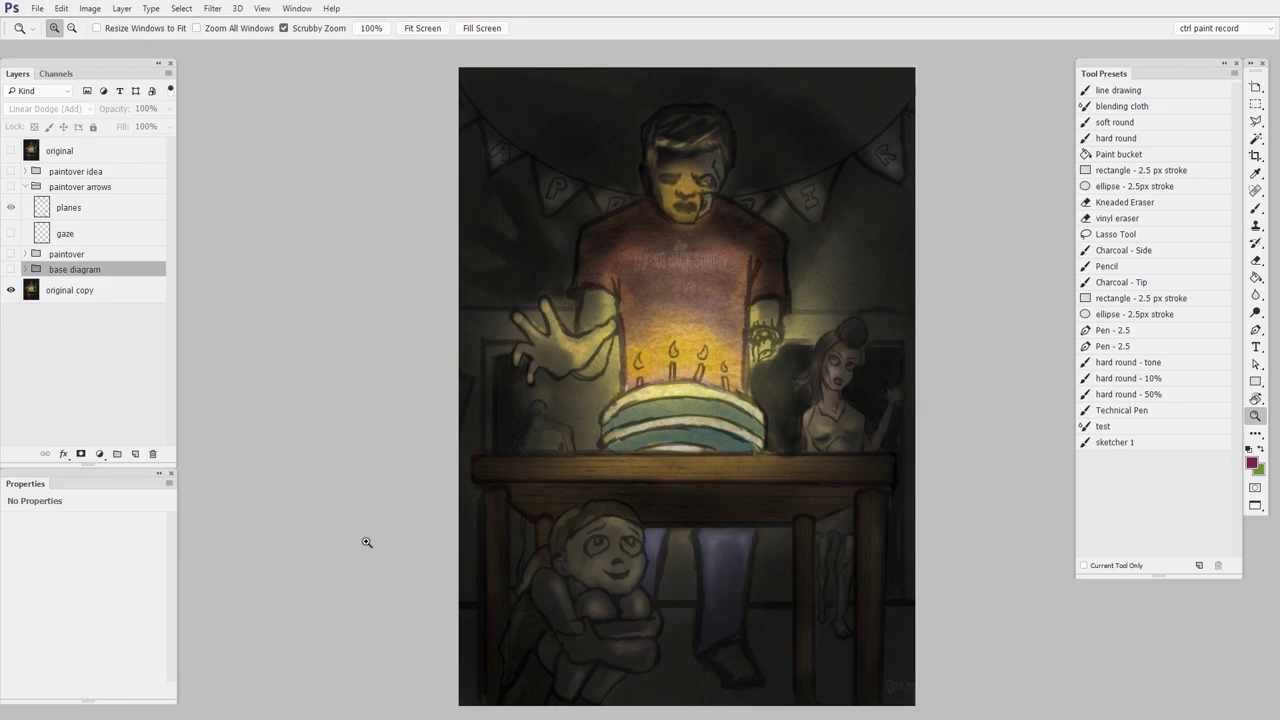
Compare the birthday paintover with the original, toggling its perspective grid on and off
left_click(11, 254)
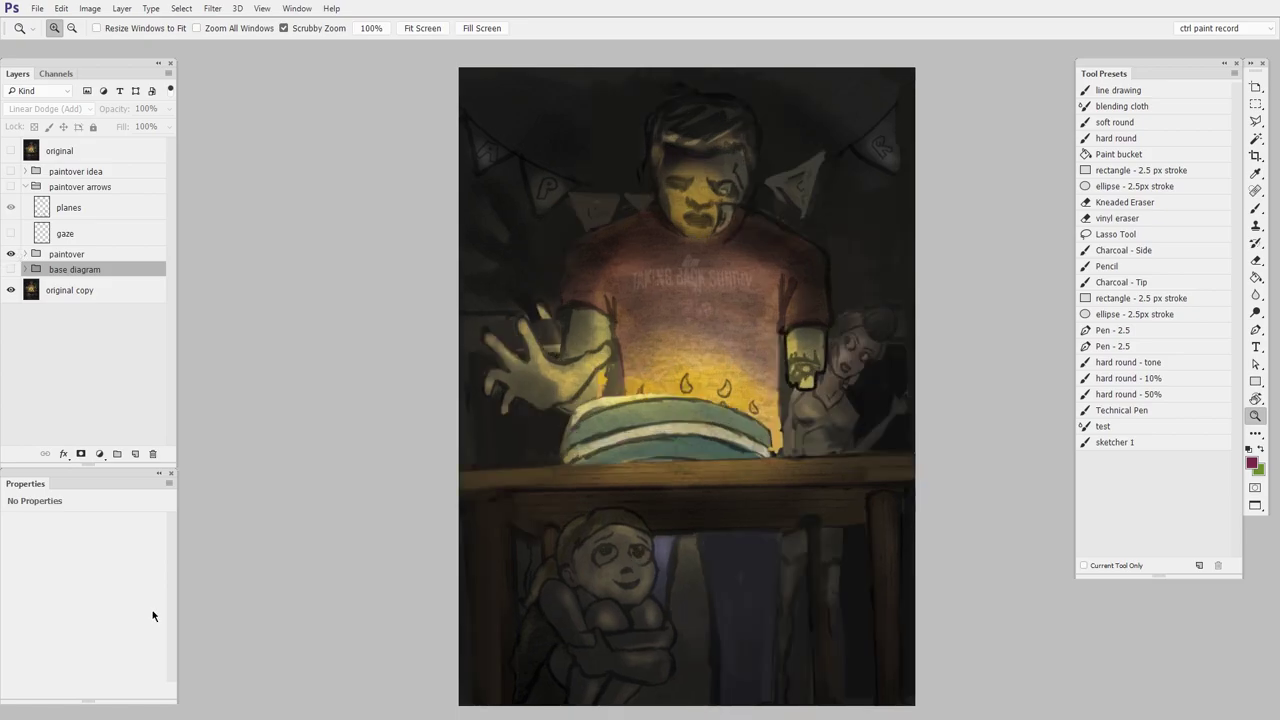
left_click_drag(890, 481, 871, 477)
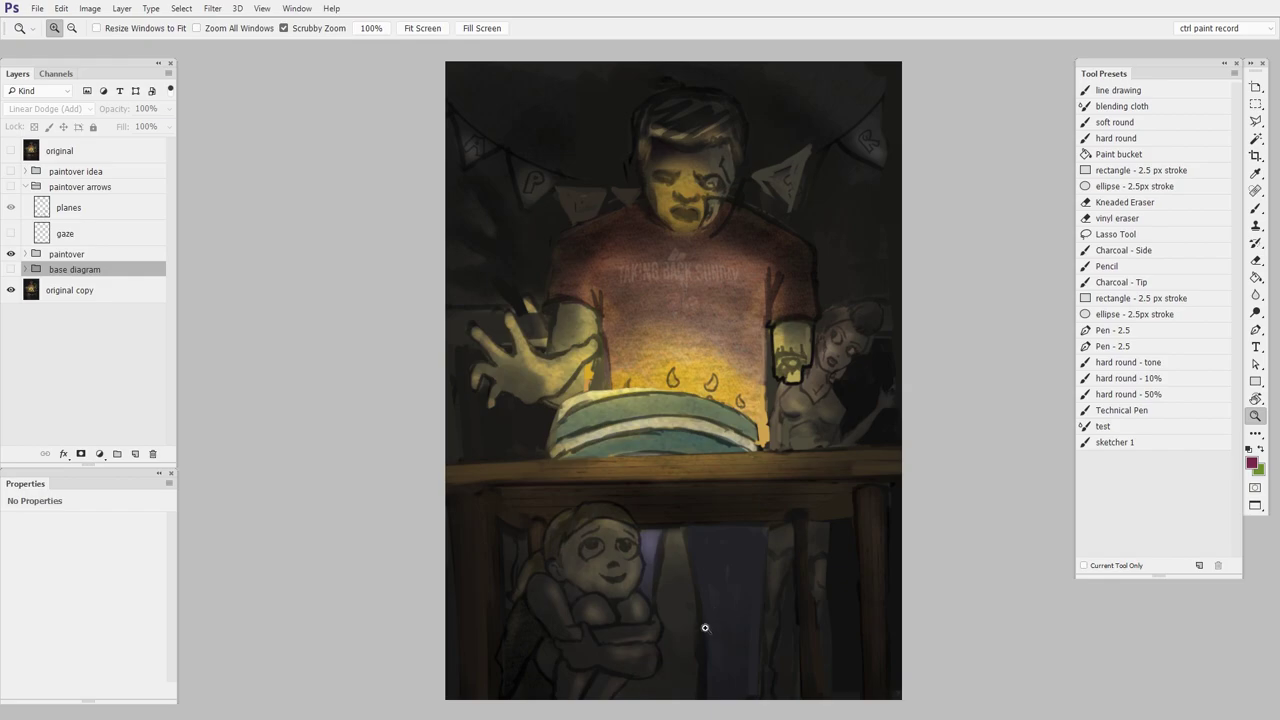
left_click(11, 187)
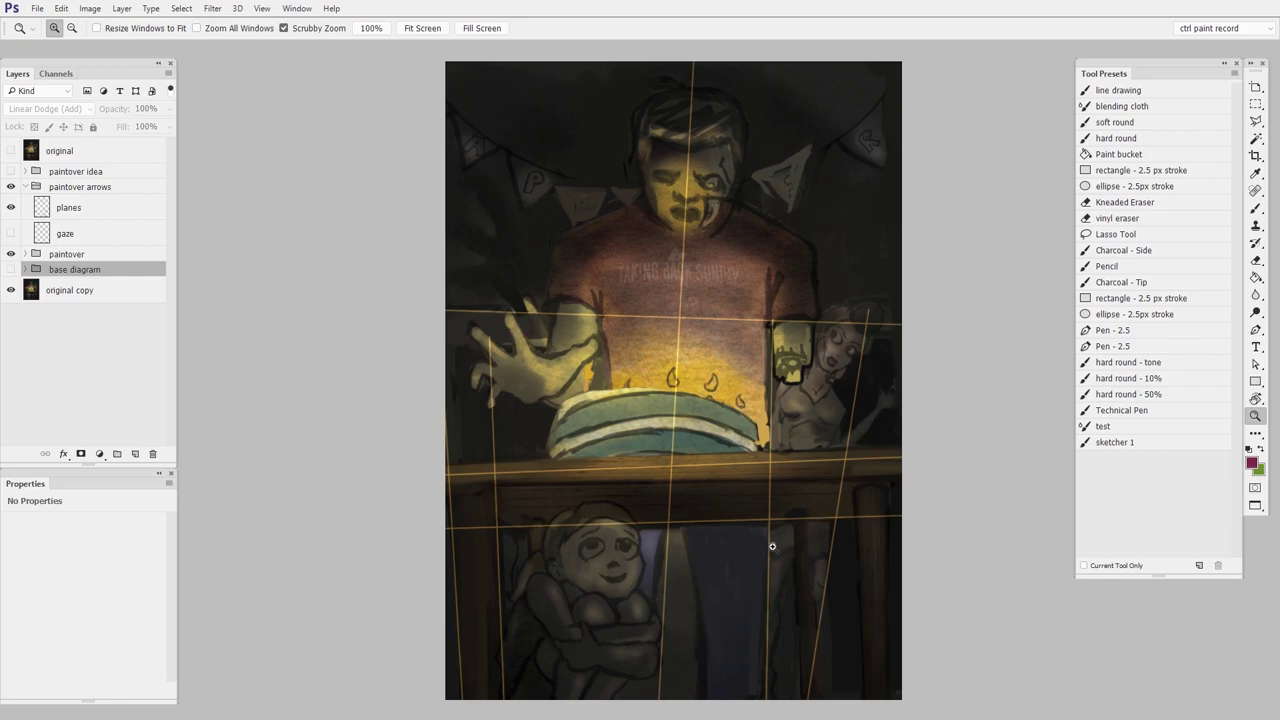
left_click(11, 187)
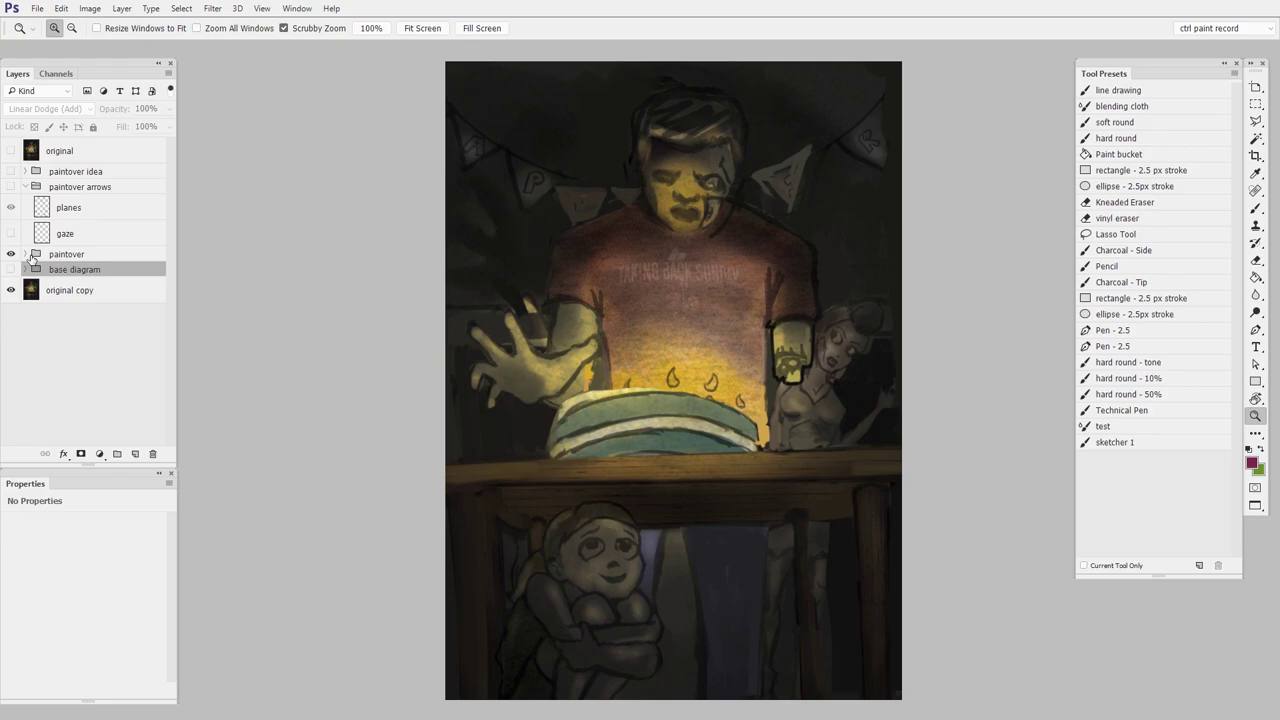
left_click(13, 256)
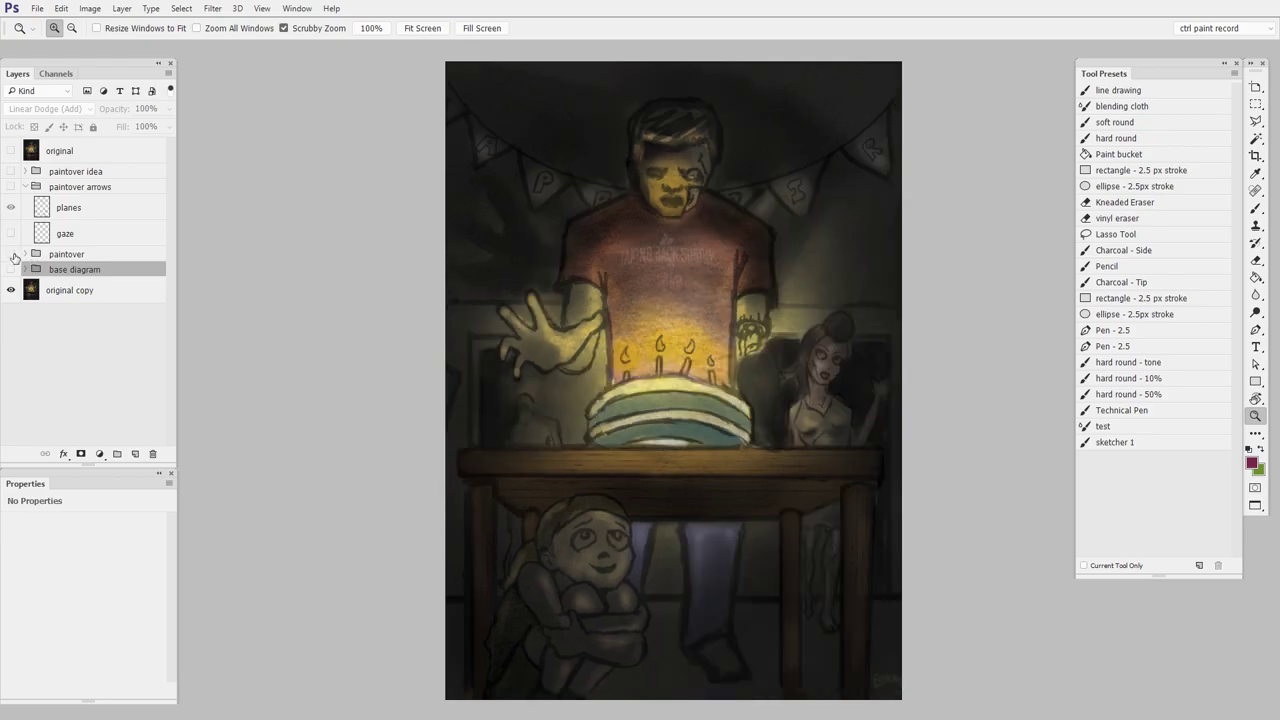
left_click(12, 256)
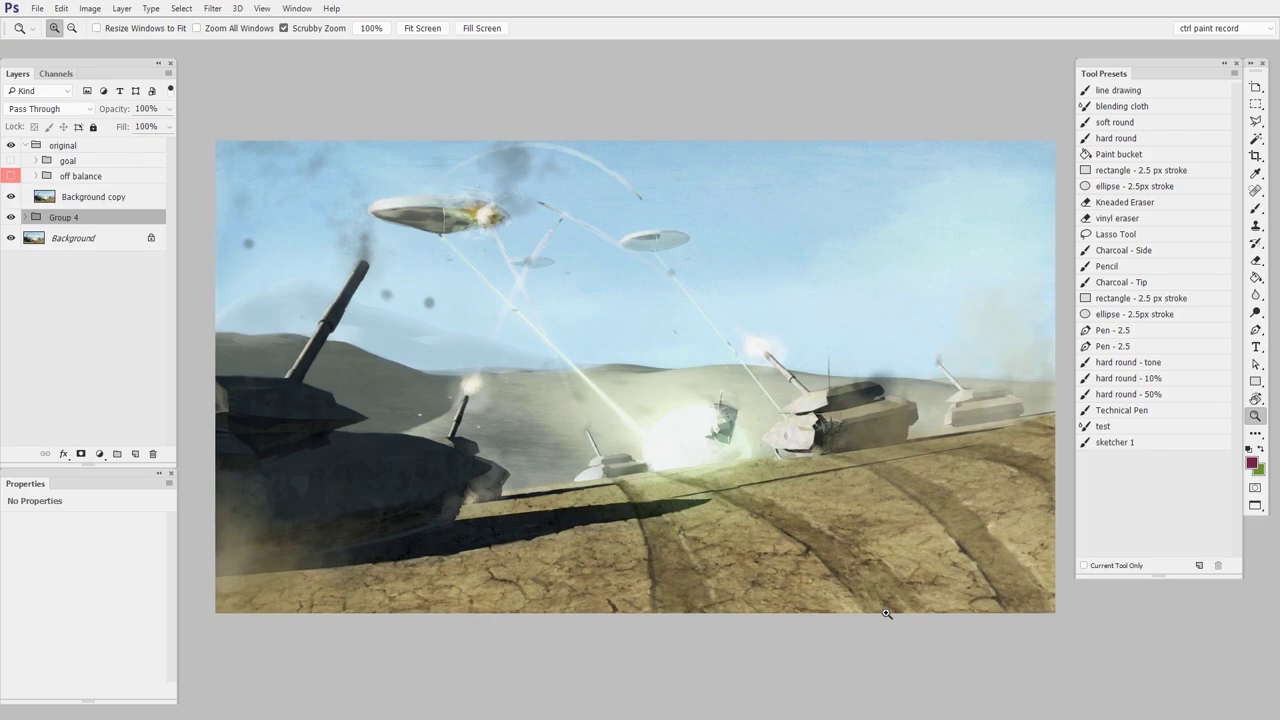
left_click(11, 176)
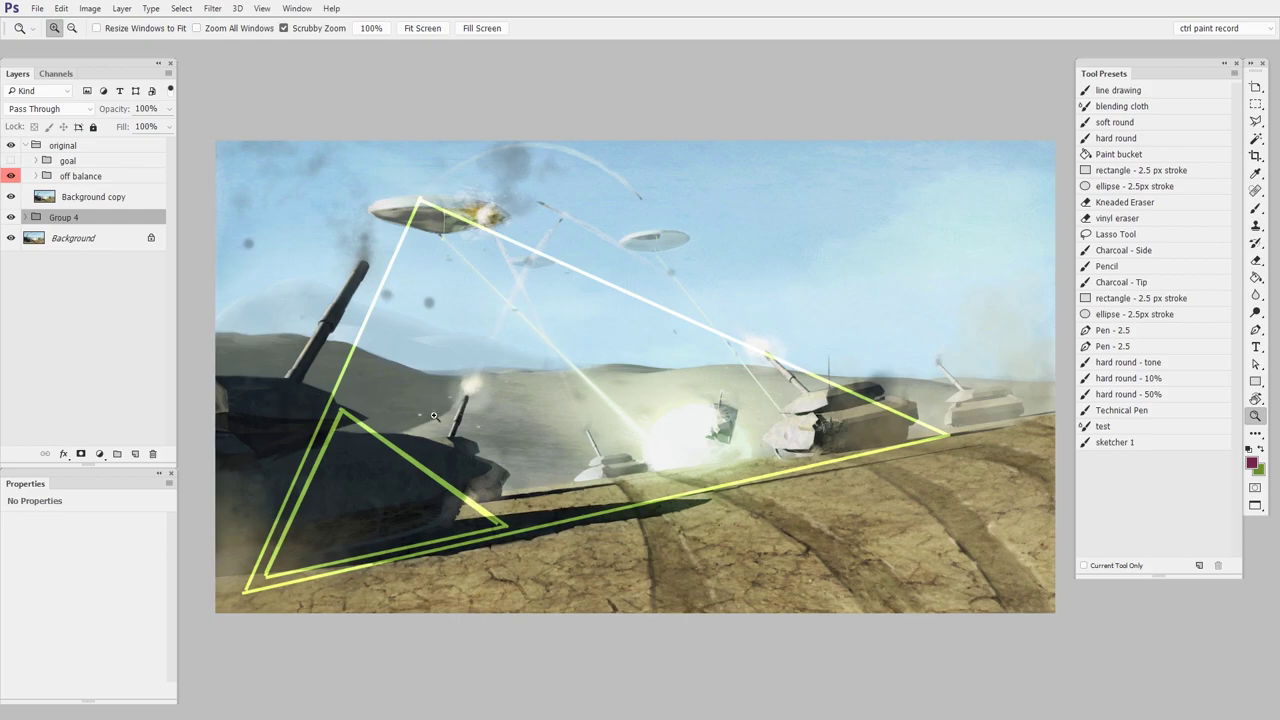
left_click_drag(414, 484, 466, 489)
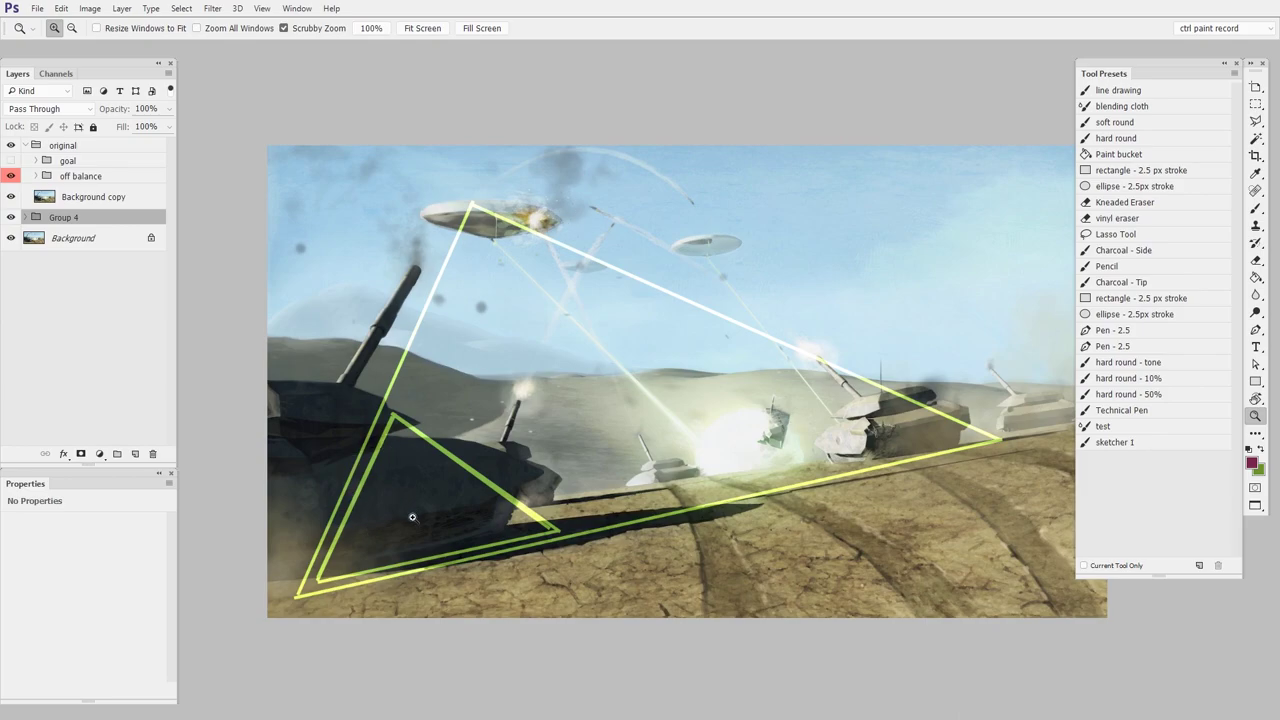
scroll(742, 494, "right", 2)
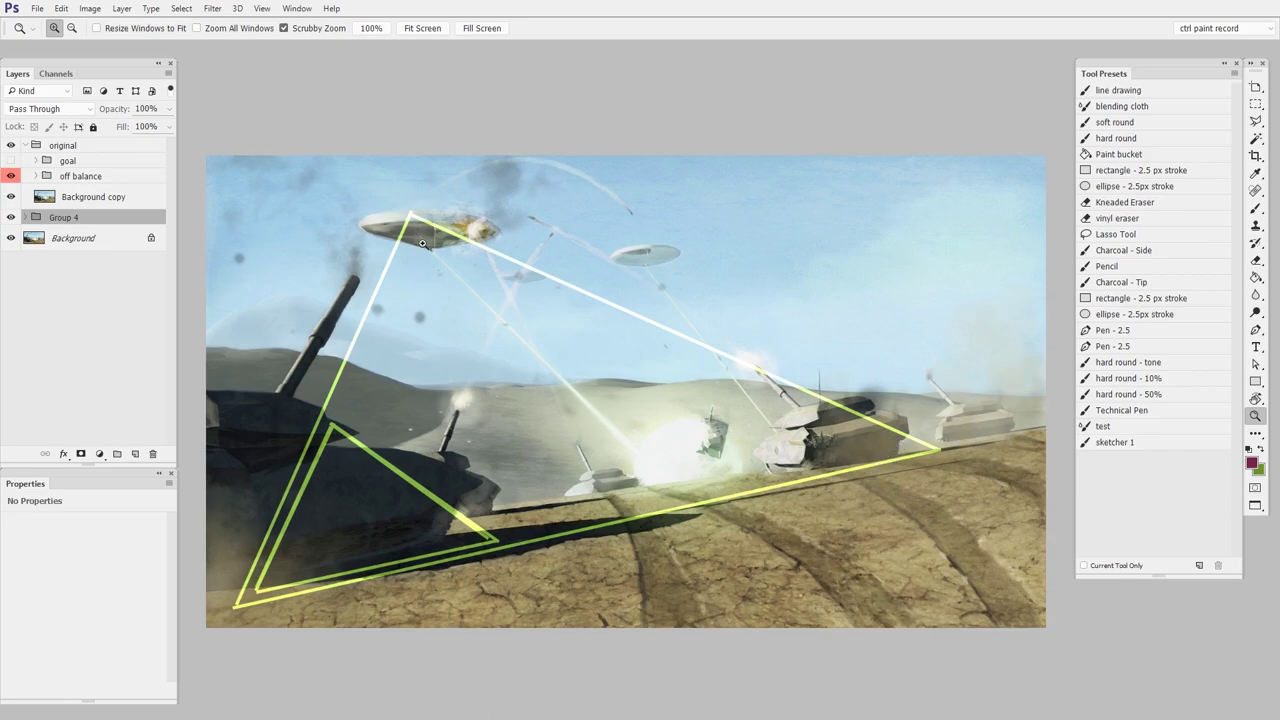
left_click(10, 176)
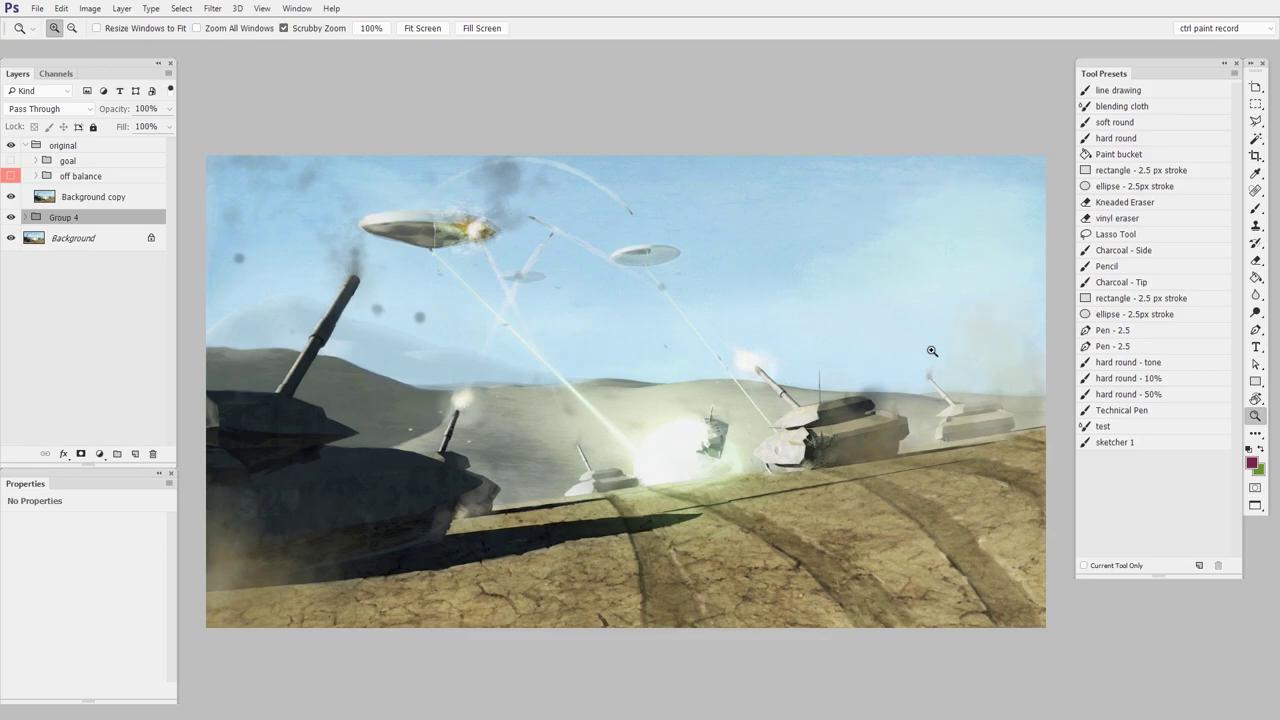
left_click(10, 160)
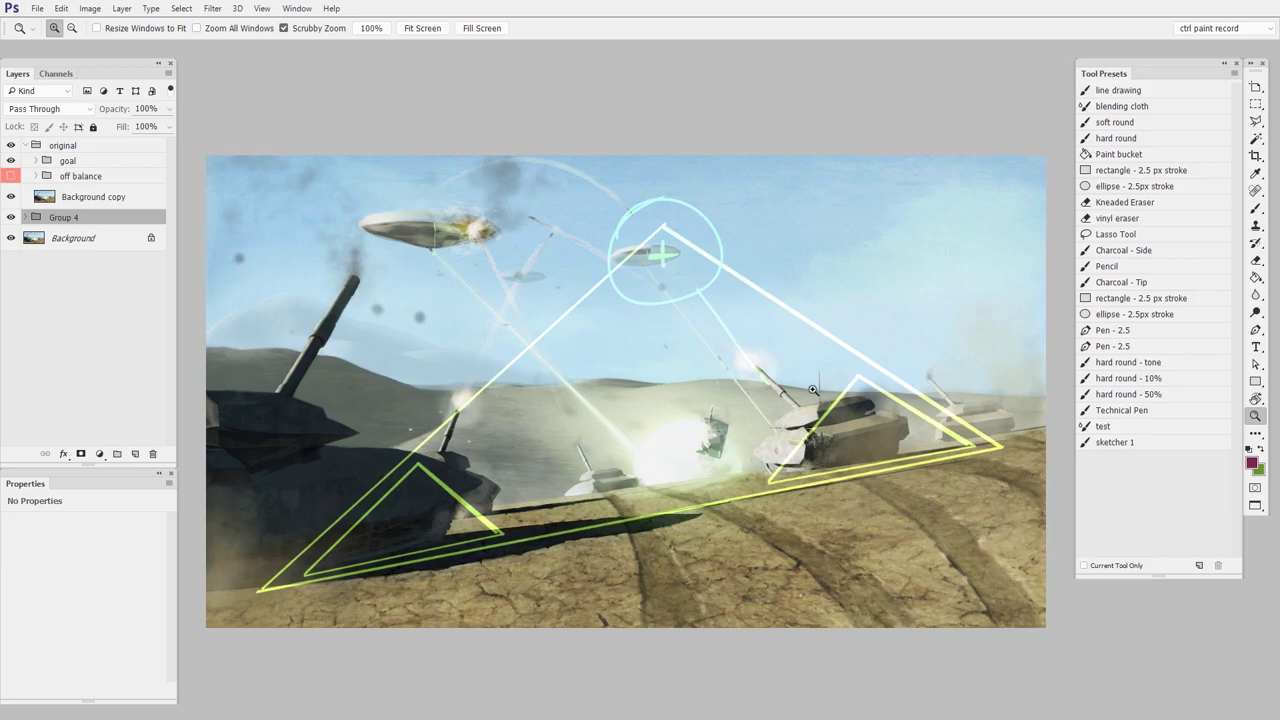
Pan the tank battle painting to the right to view the goal overlay
left_click_drag(787, 419, 827, 418)
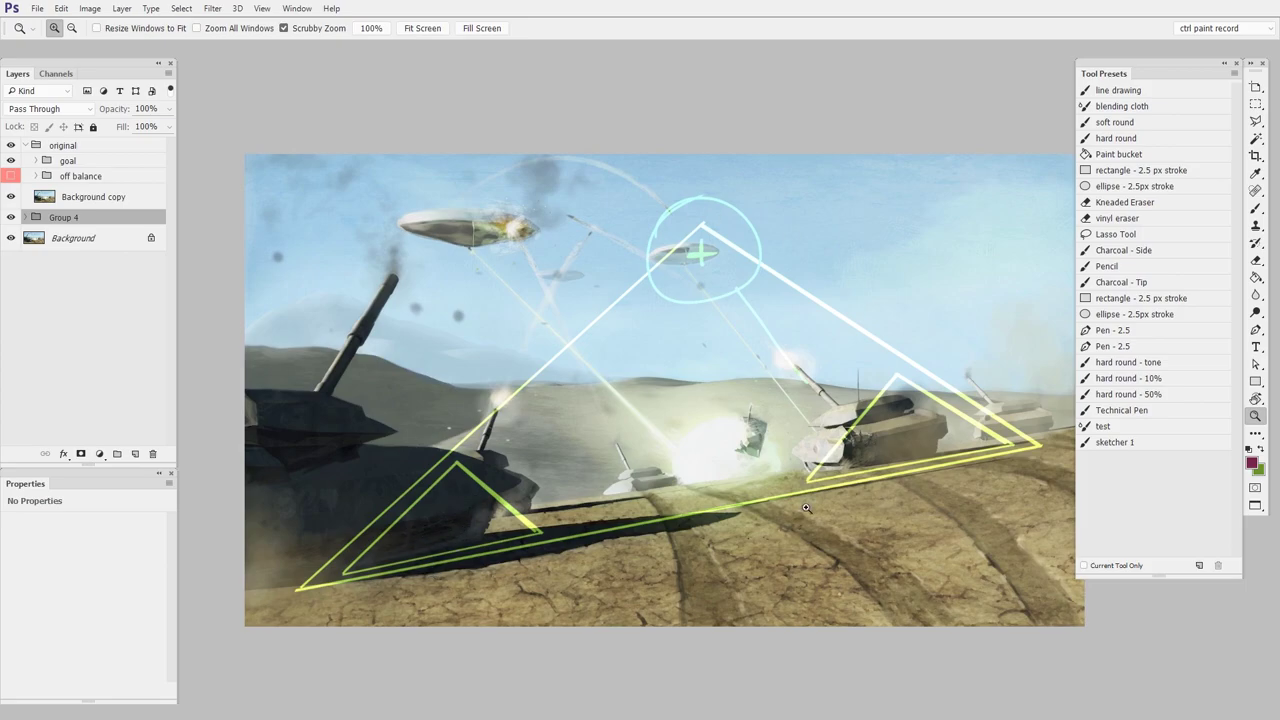
Reveal Group 4's repainted battle scene and check it with the goal diagram on, then off
left_click(13, 175)
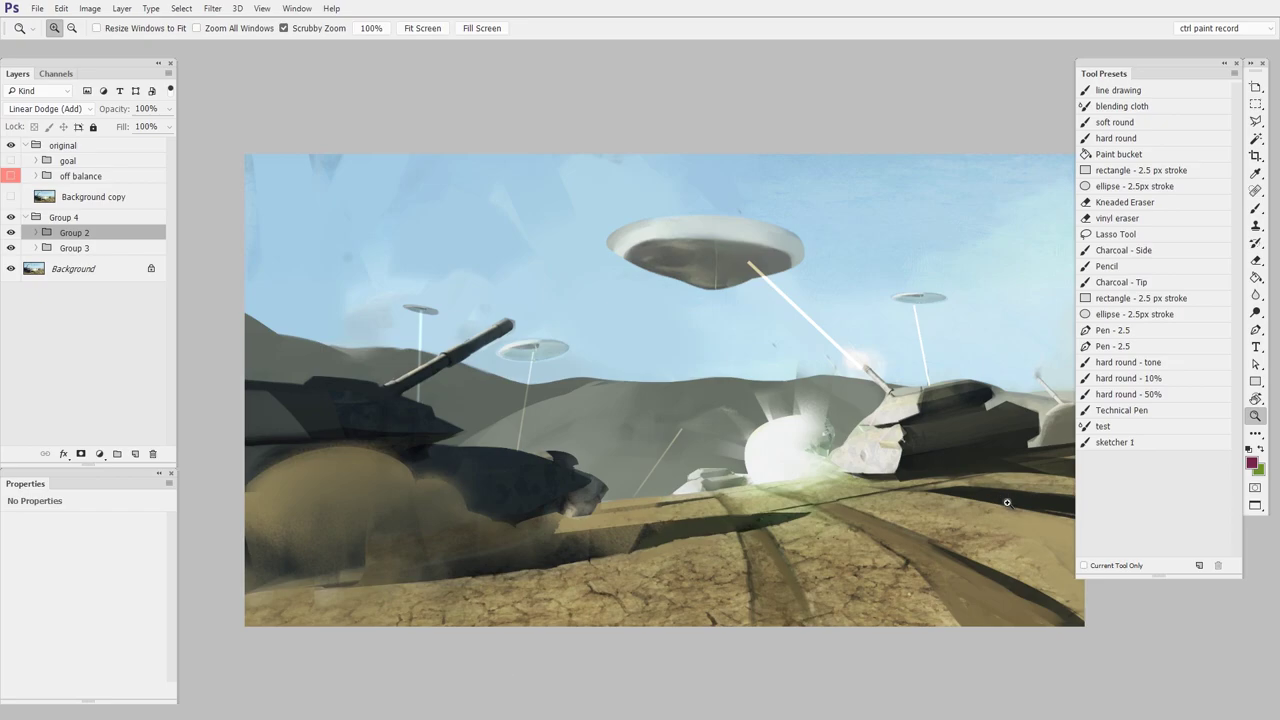
left_click(11, 160)
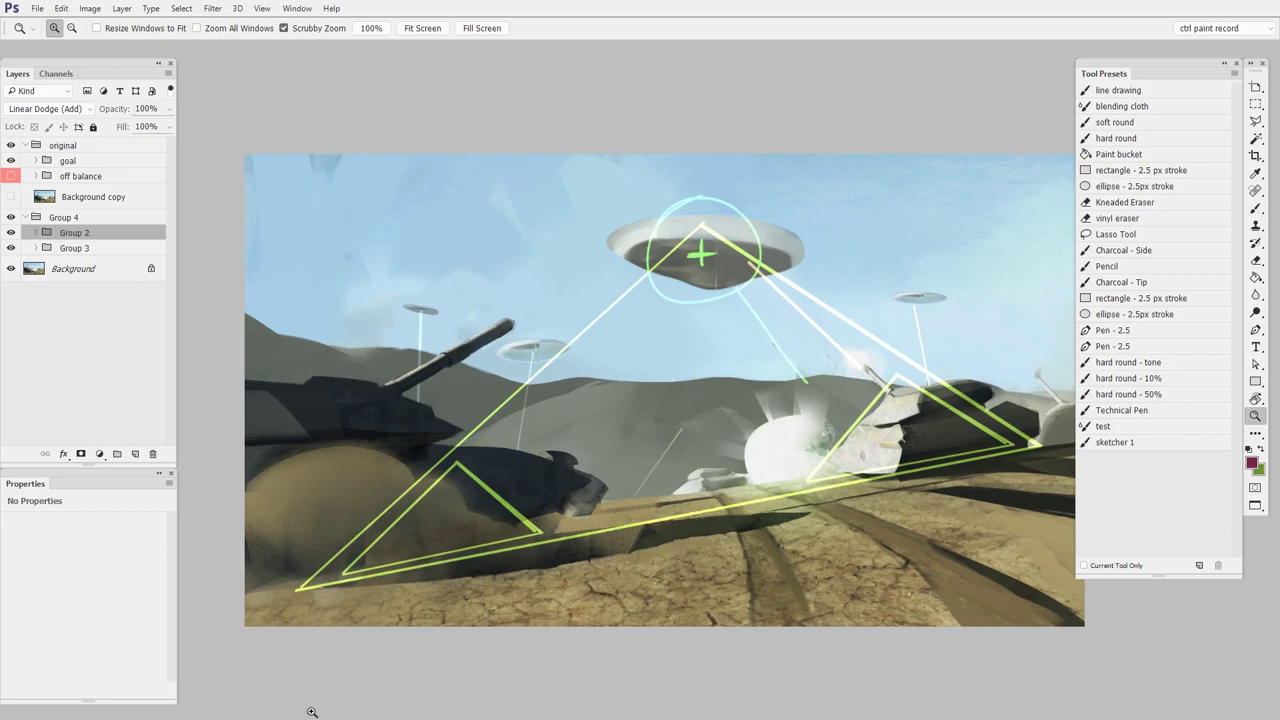
left_click_drag(708, 312, 662, 312)
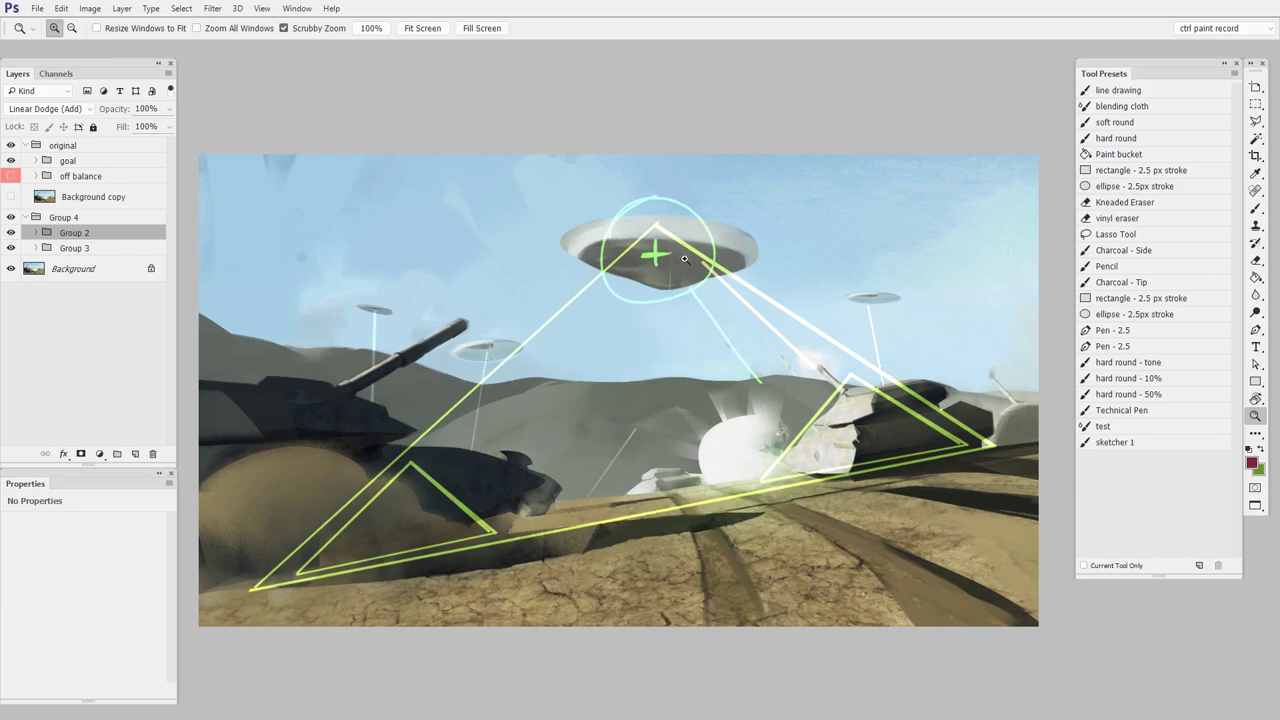
left_click(12, 161)
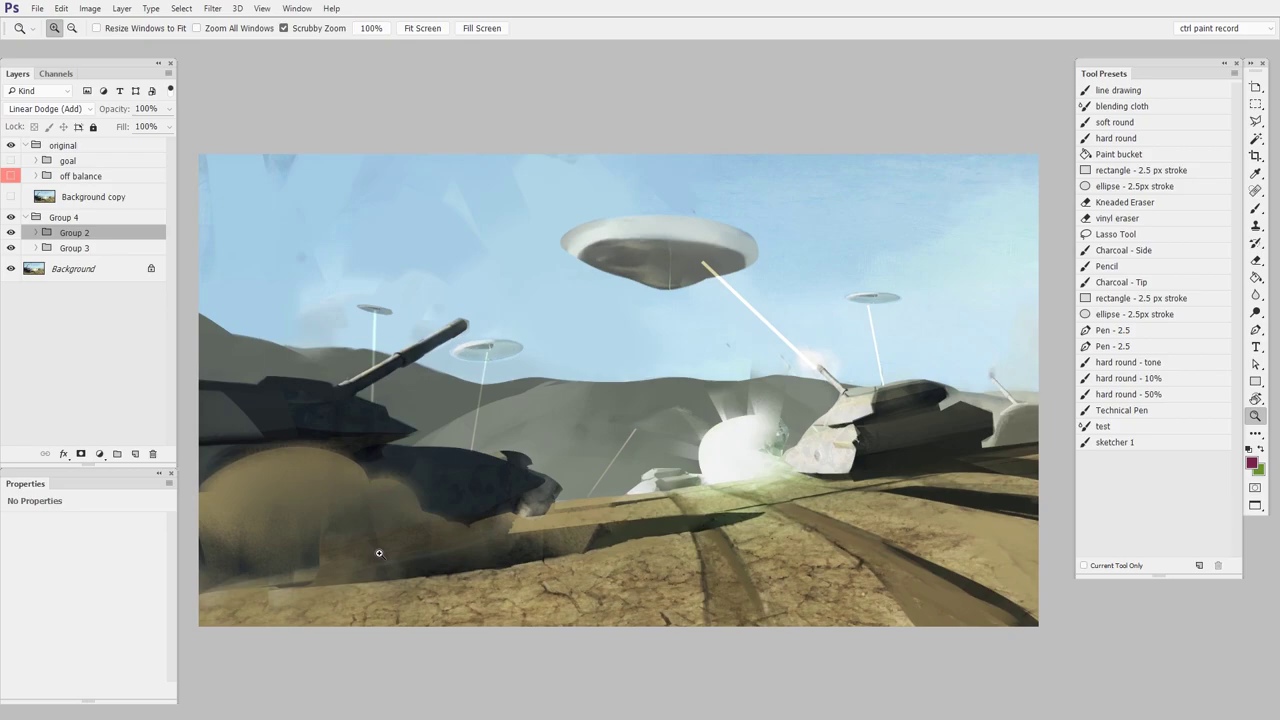
left_click_drag(379, 553, 481, 545)
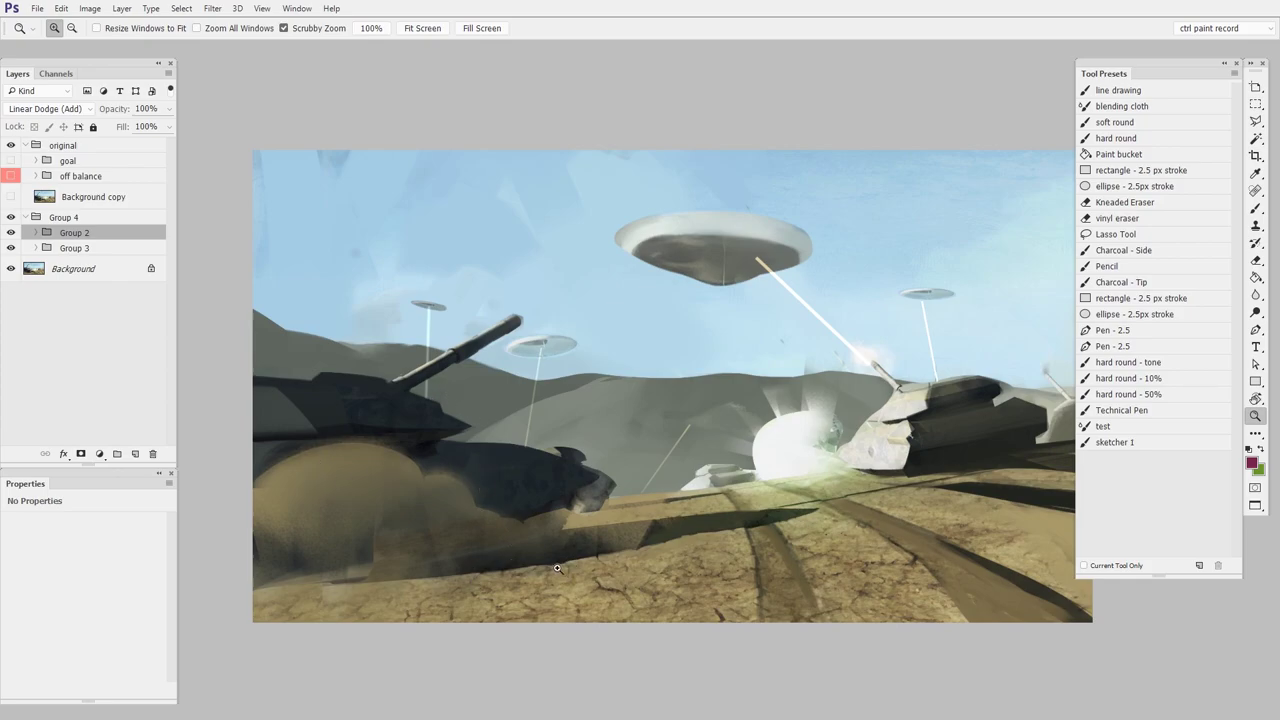
scroll(600, 576, "right", 2)
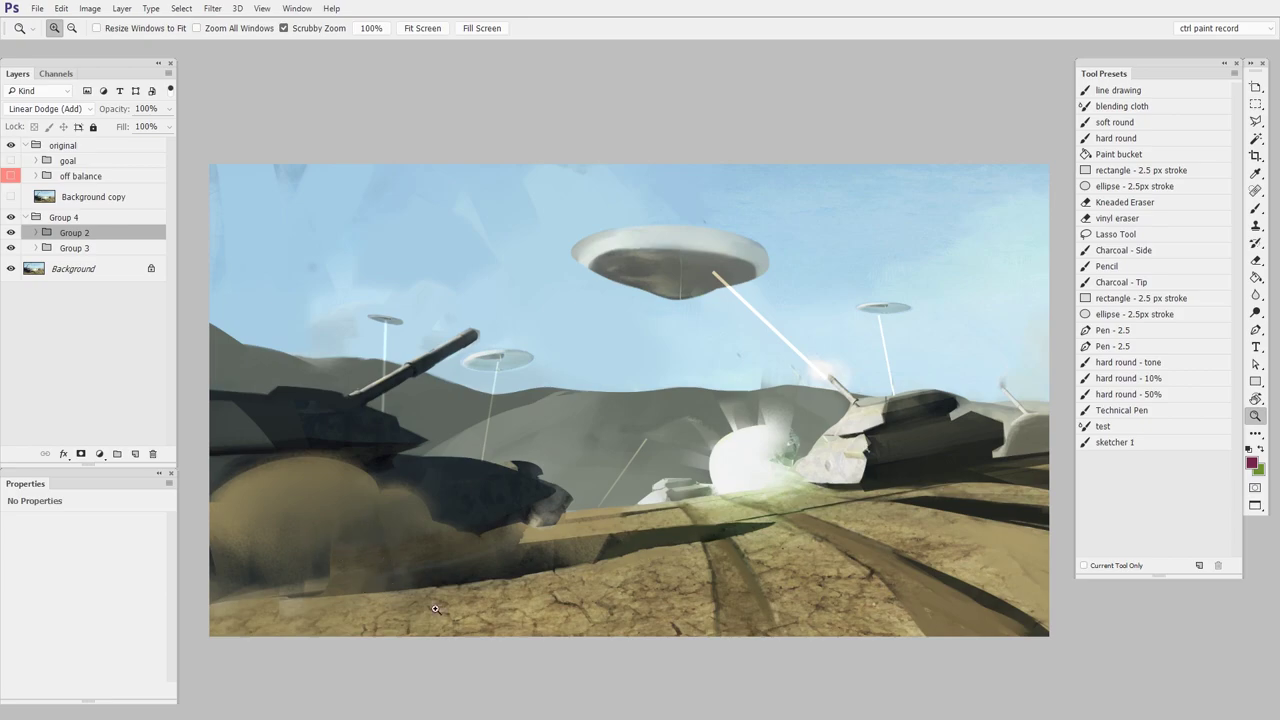
Flash the goal diagram, then compare the original battle painting against the repaint
left_click(11, 160)
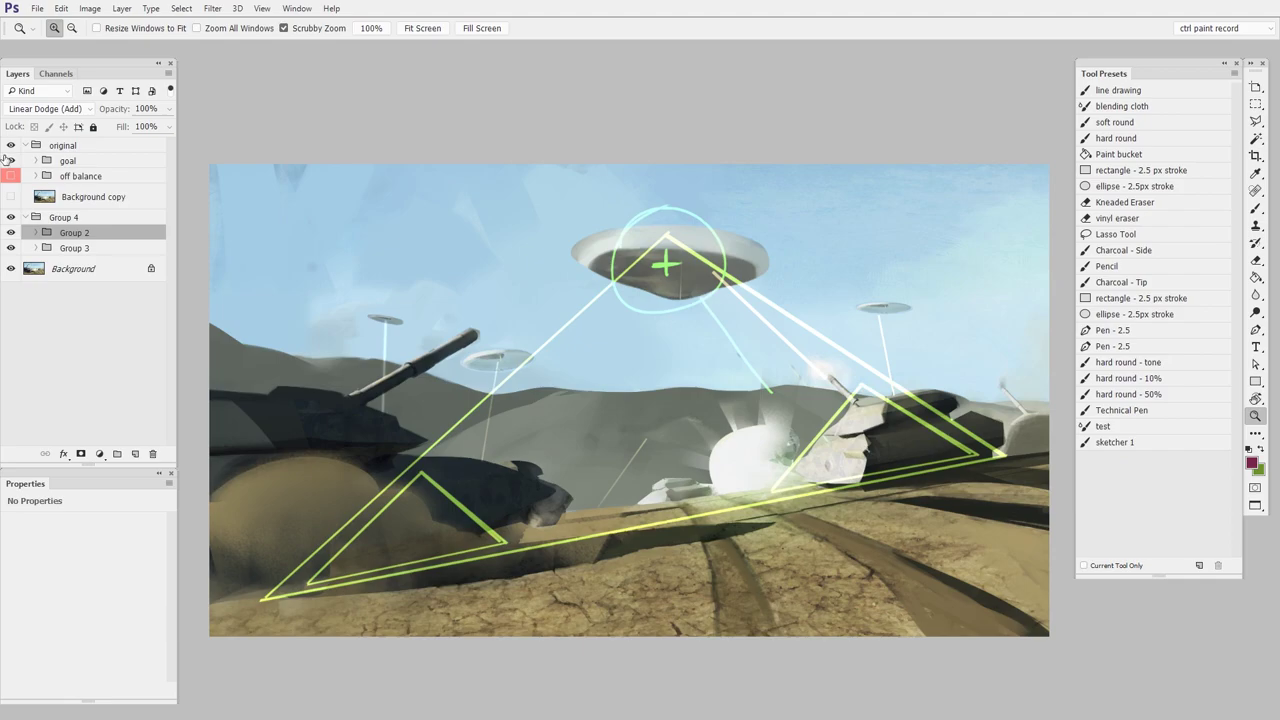
left_click(11, 160)
left_click(11, 196)
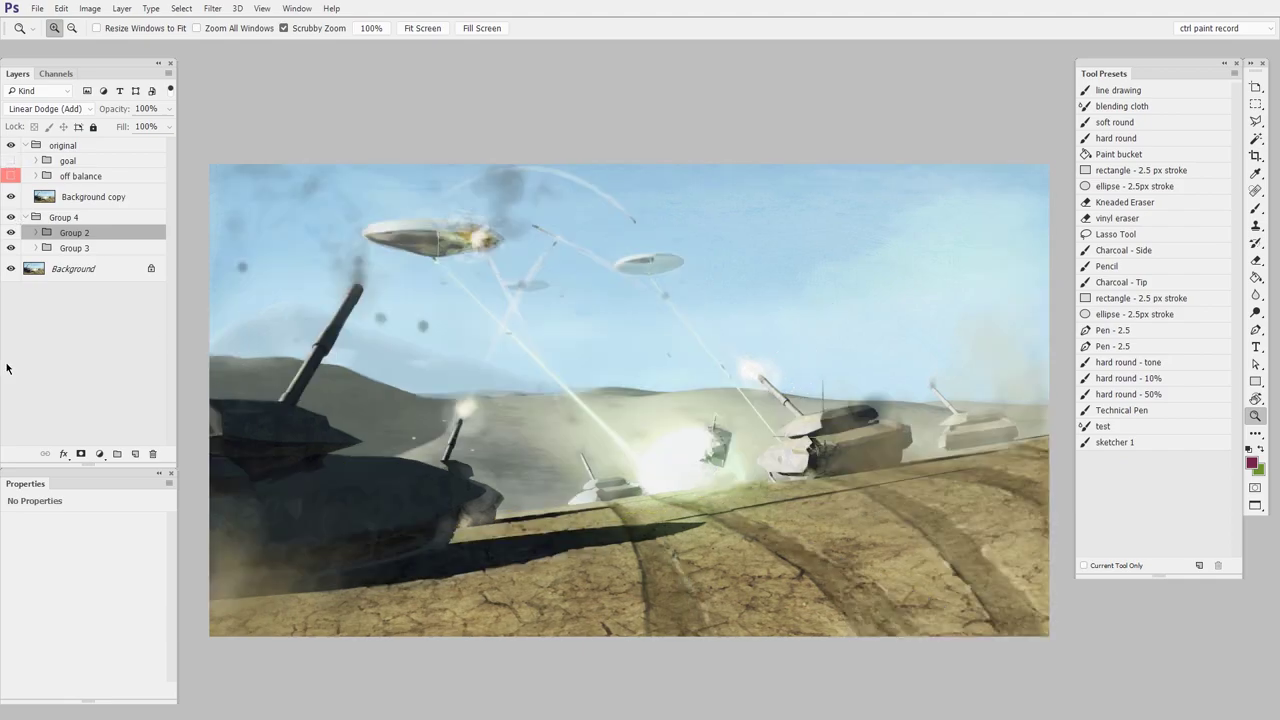
left_click(14, 201)
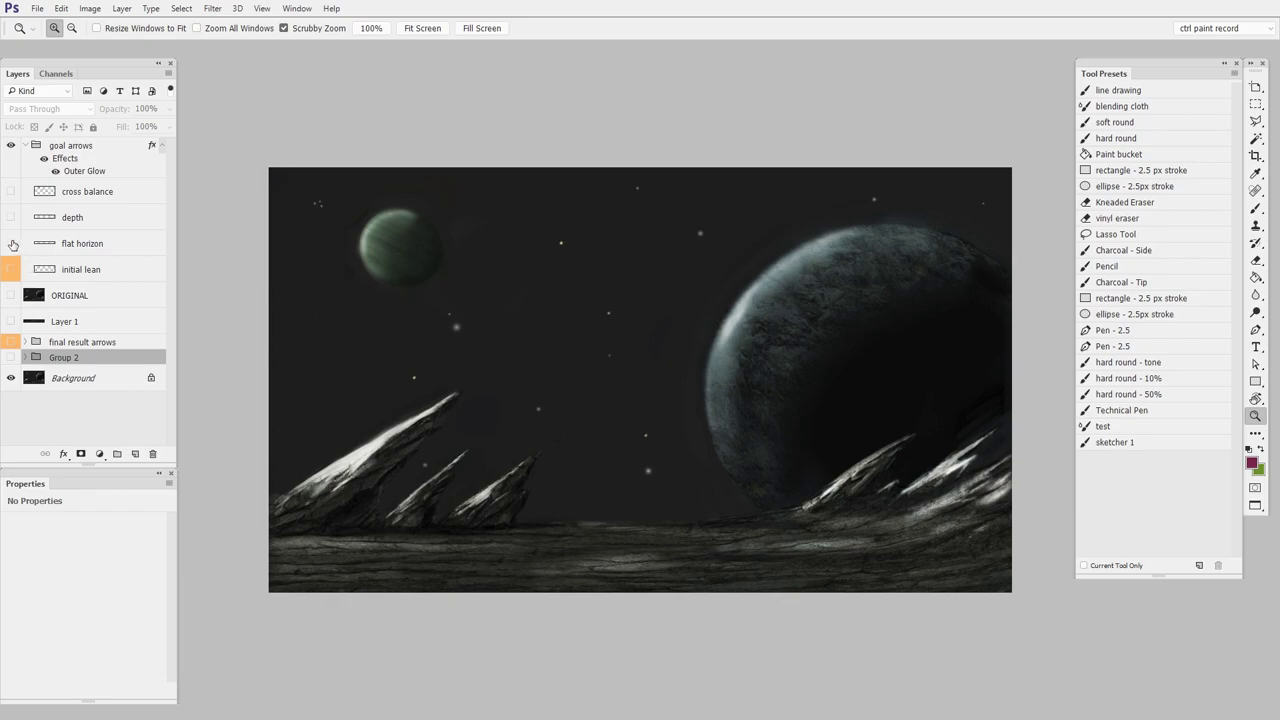
Show the flat horizon, initial lean and cross balance arrows, previewing depth, then hide goal arrows
left_click(11, 244, "alt")
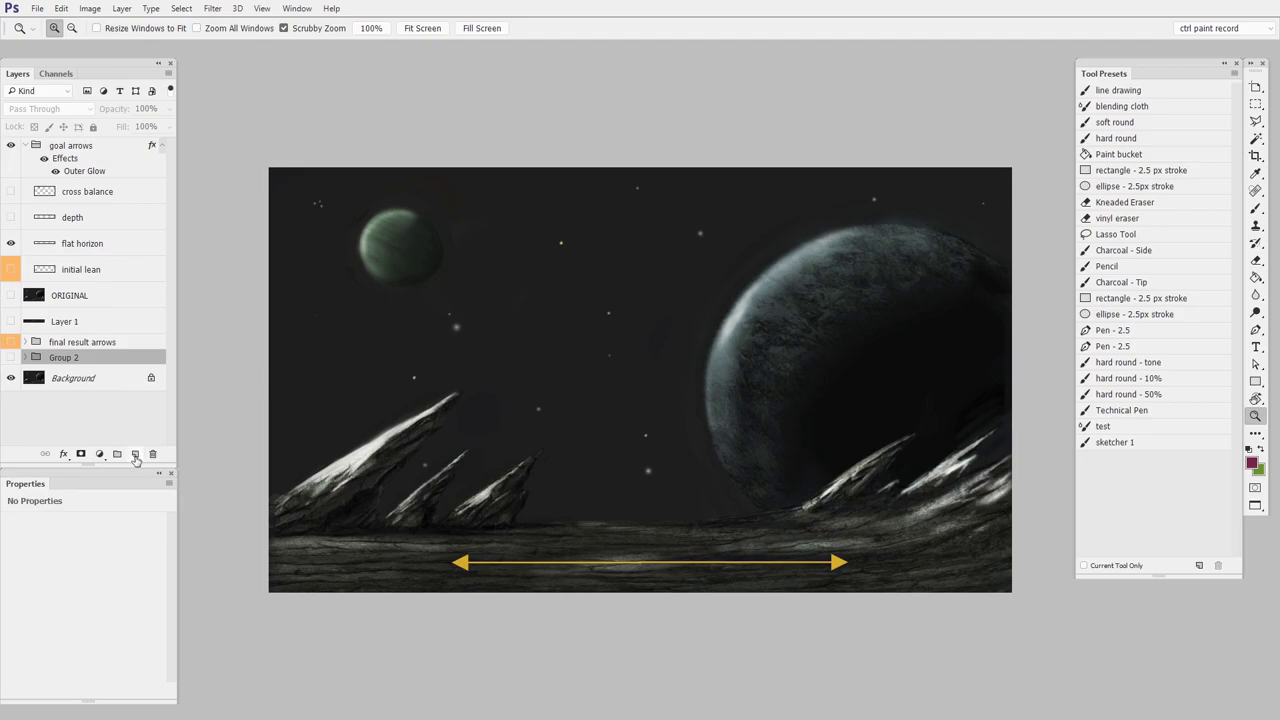
left_click(11, 270)
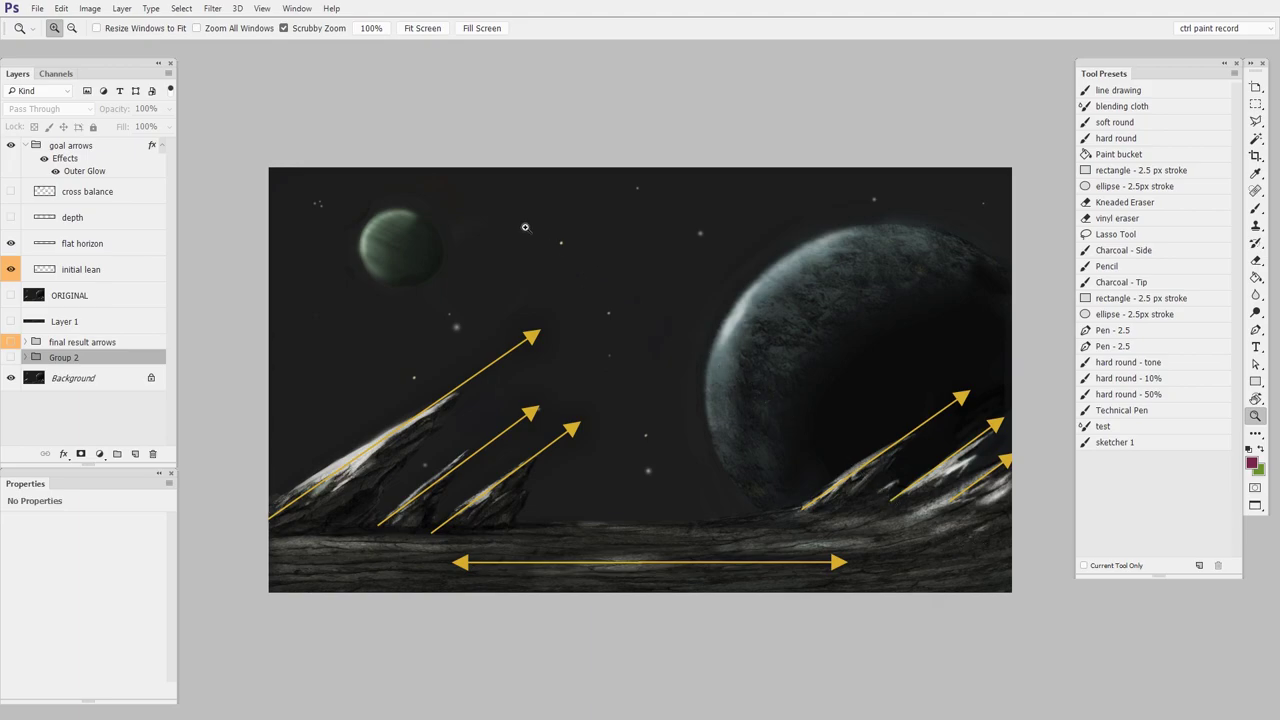
left_click(11, 217)
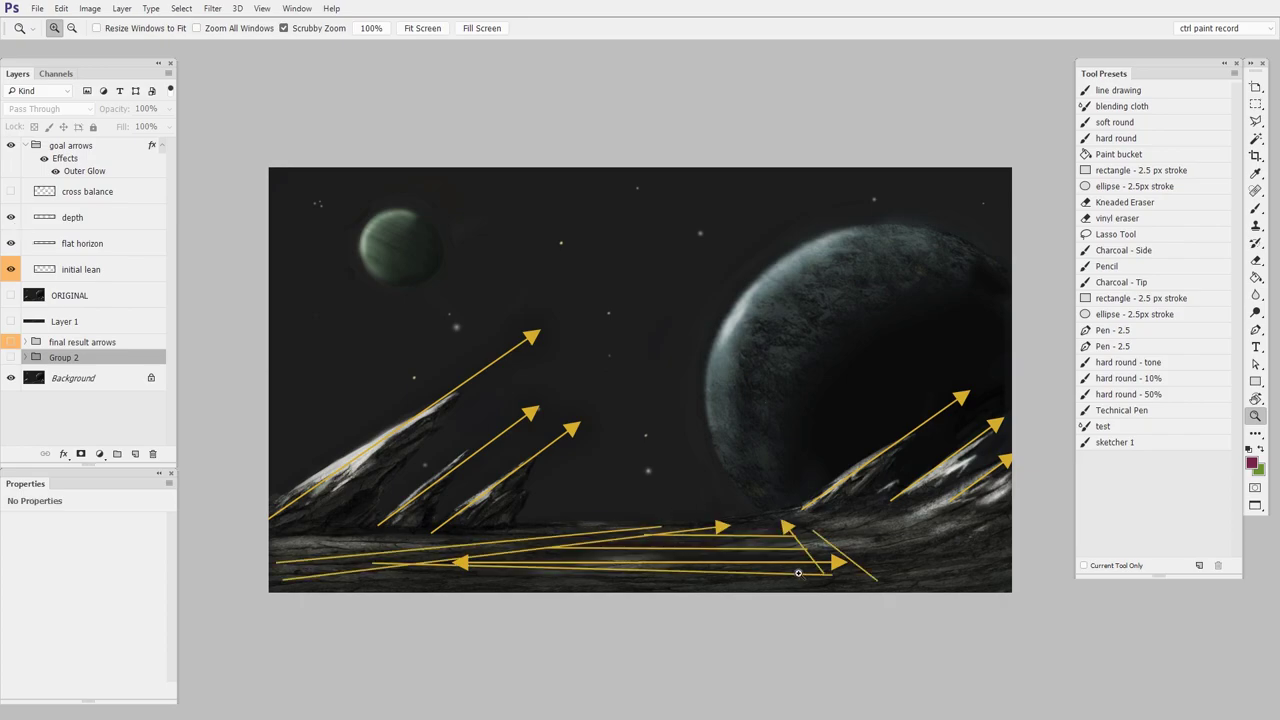
left_click(11, 217)
left_click(11, 191)
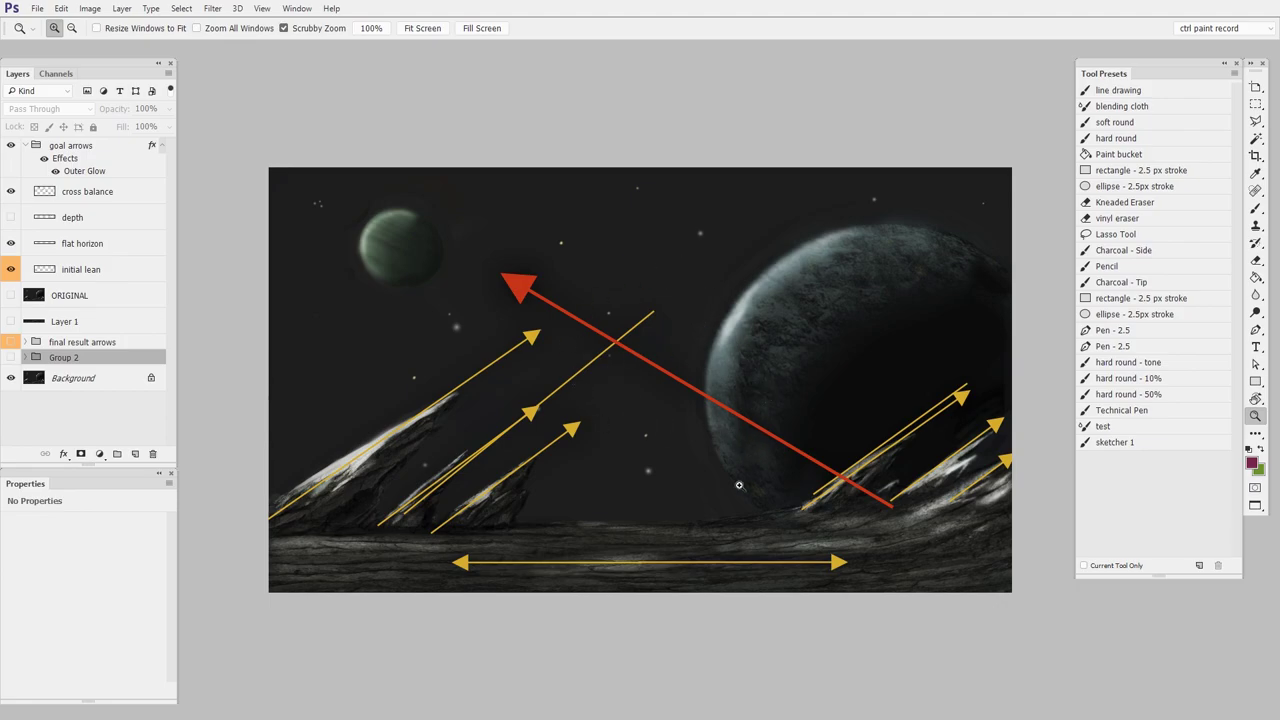
left_click(11, 146)
Reveal Group 2's ringed-planet repaint, expand its layers, and zoom in on the planets
left_click(11, 357)
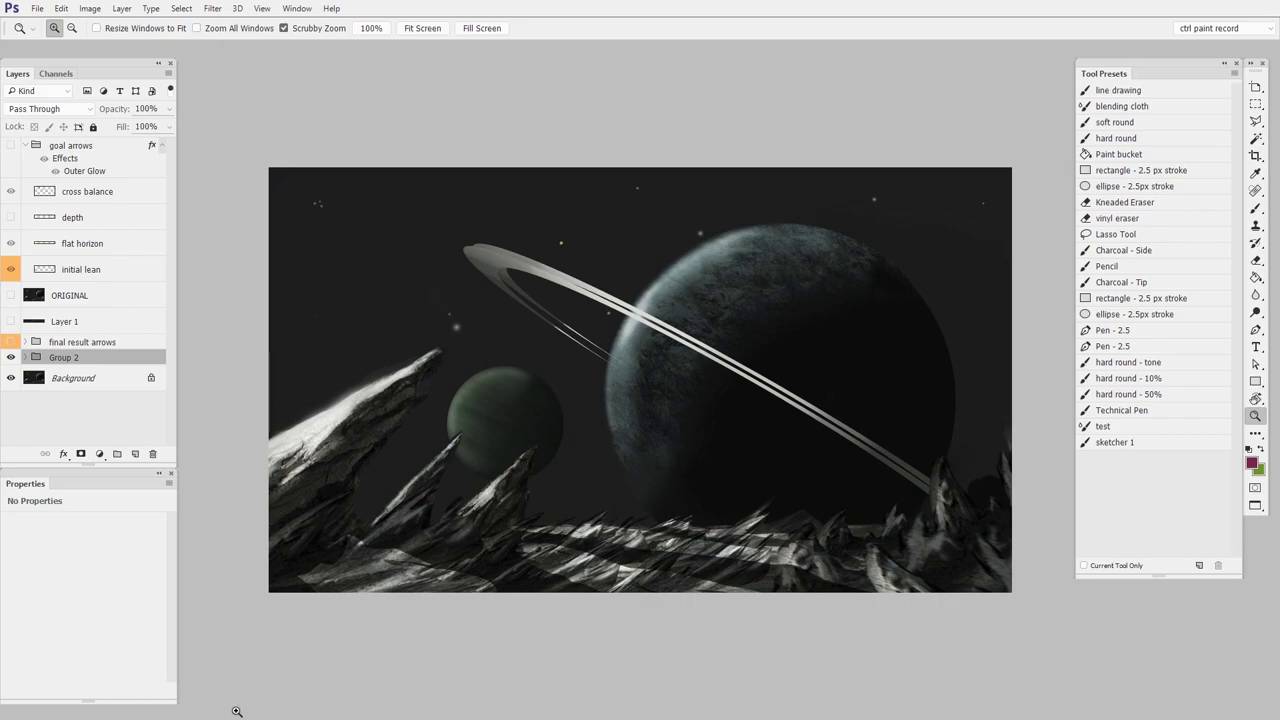
left_click(24, 357)
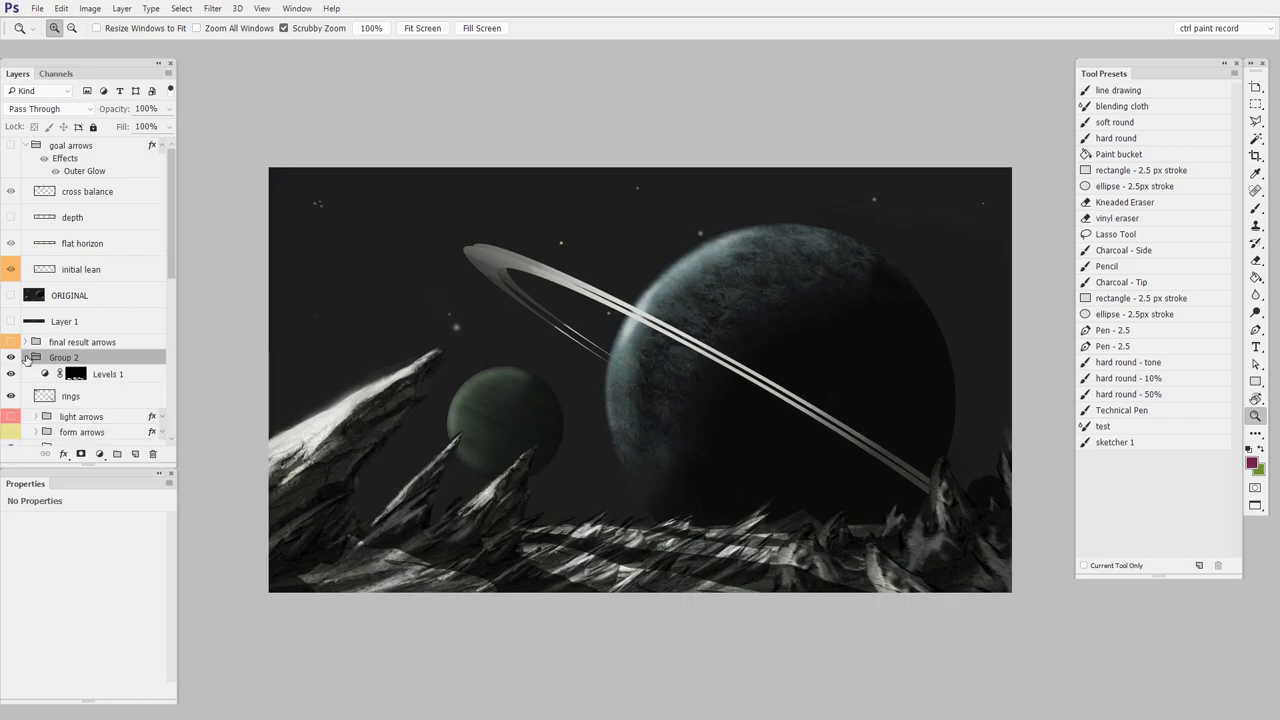
left_click_drag(173, 272, 191, 349)
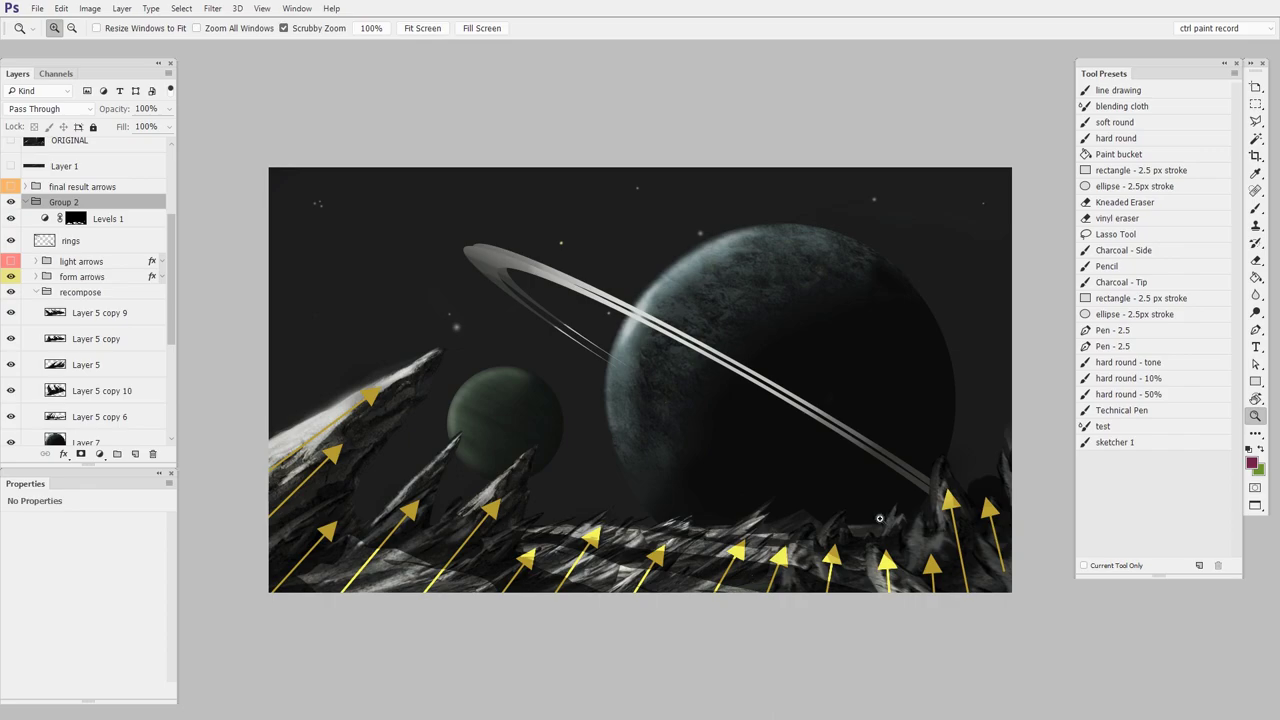
left_click_drag(522, 512, 651, 462)
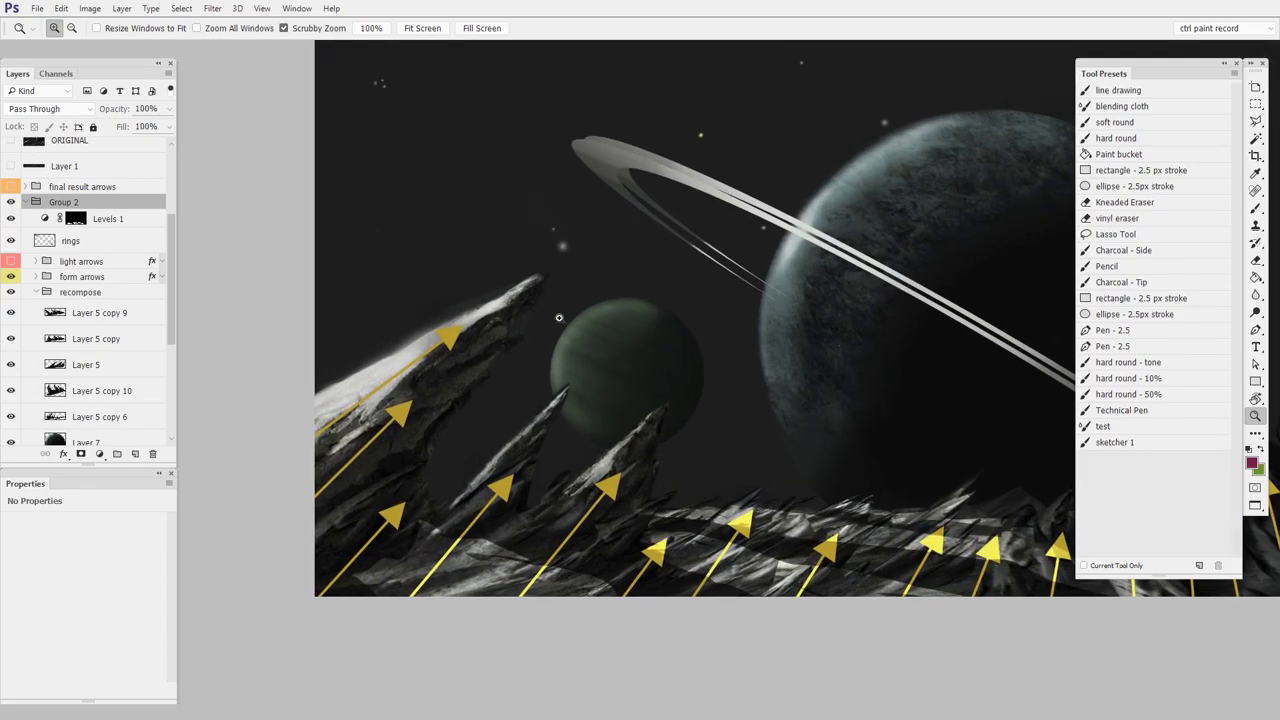
left_click_drag(743, 349, 491, 418)
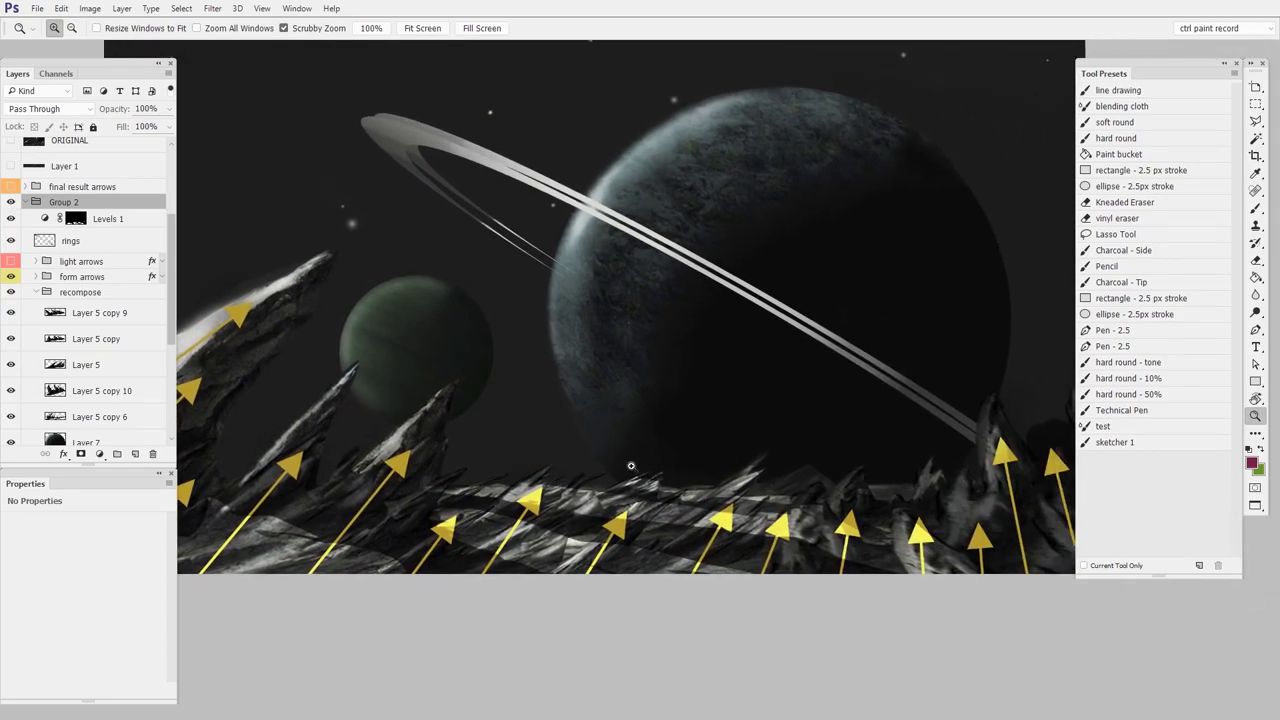
scroll(800, 496, "right", 2)
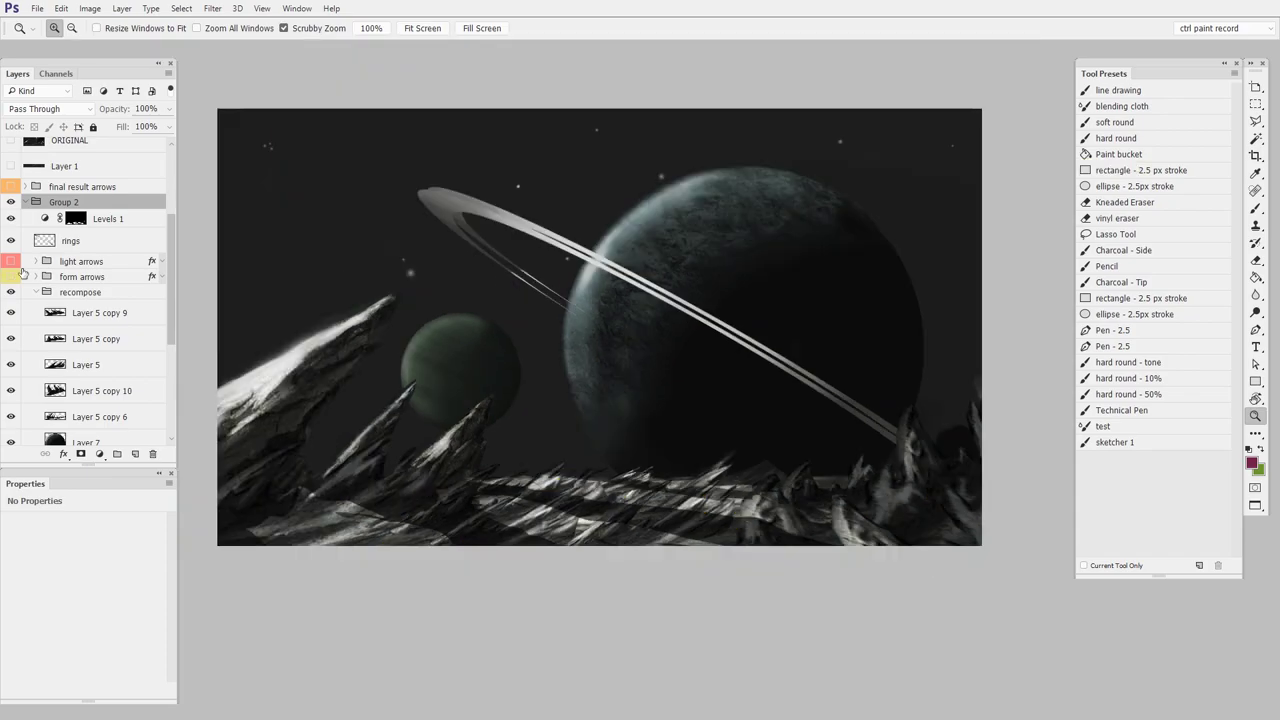
left_click(11, 261)
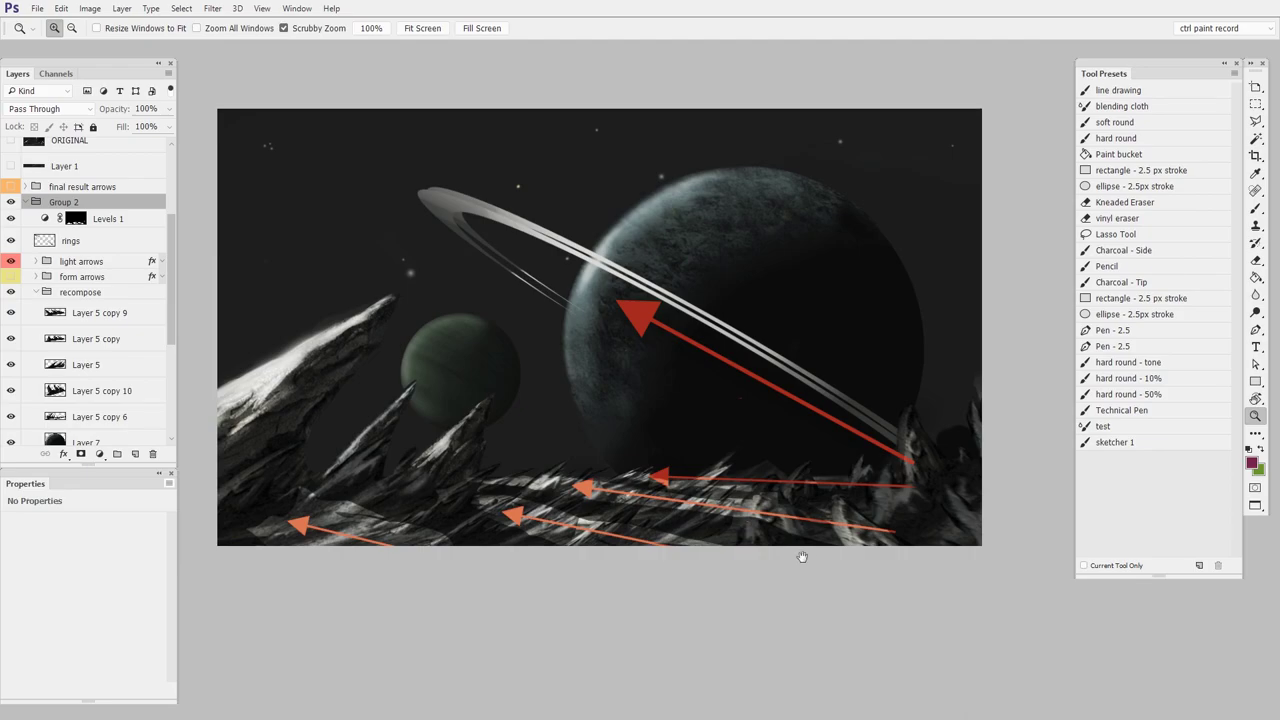
left_click_drag(800, 551, 870, 557)
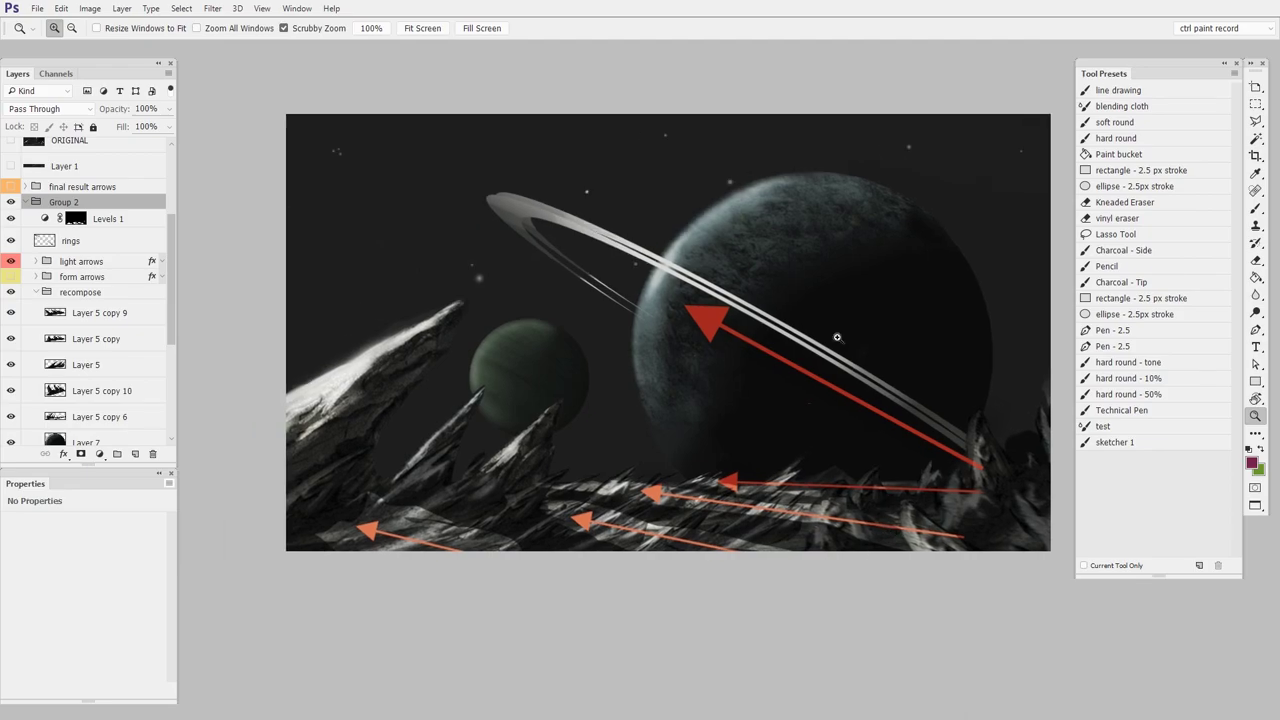
left_click_drag(837, 337, 981, 446)
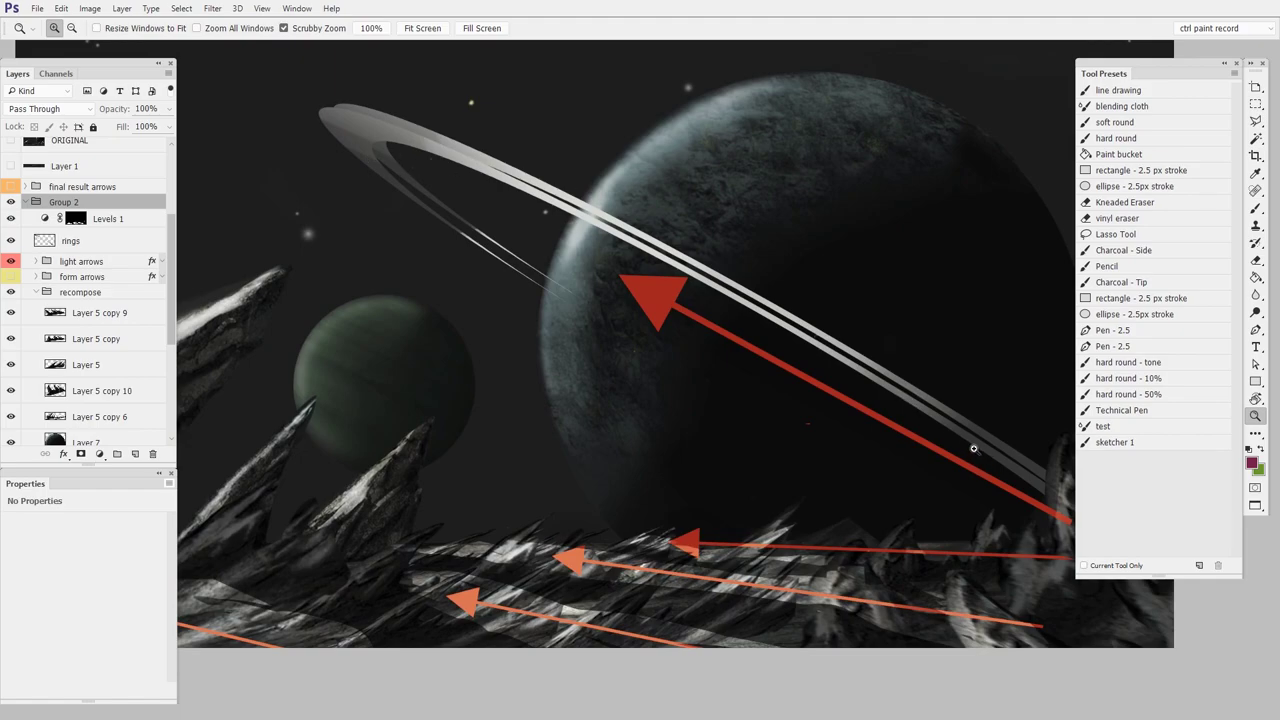
left_click_drag(11, 261, 11, 277)
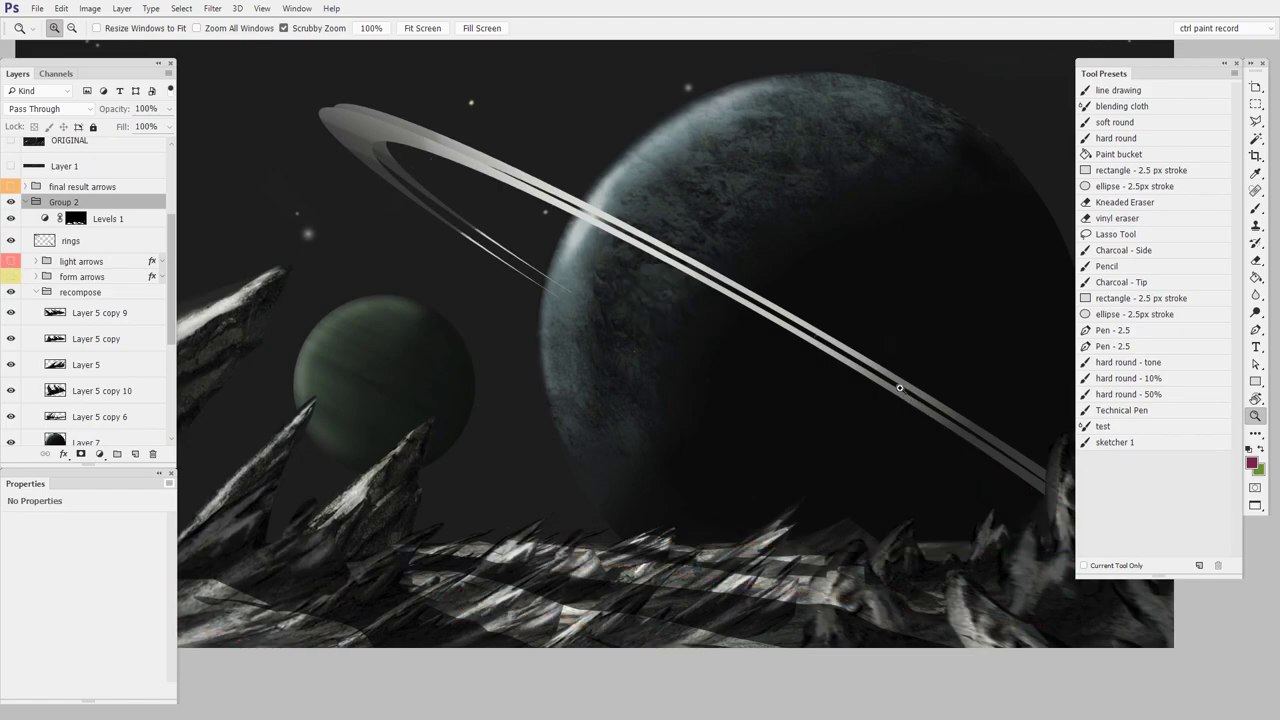
left_click(969, 429, "alt")
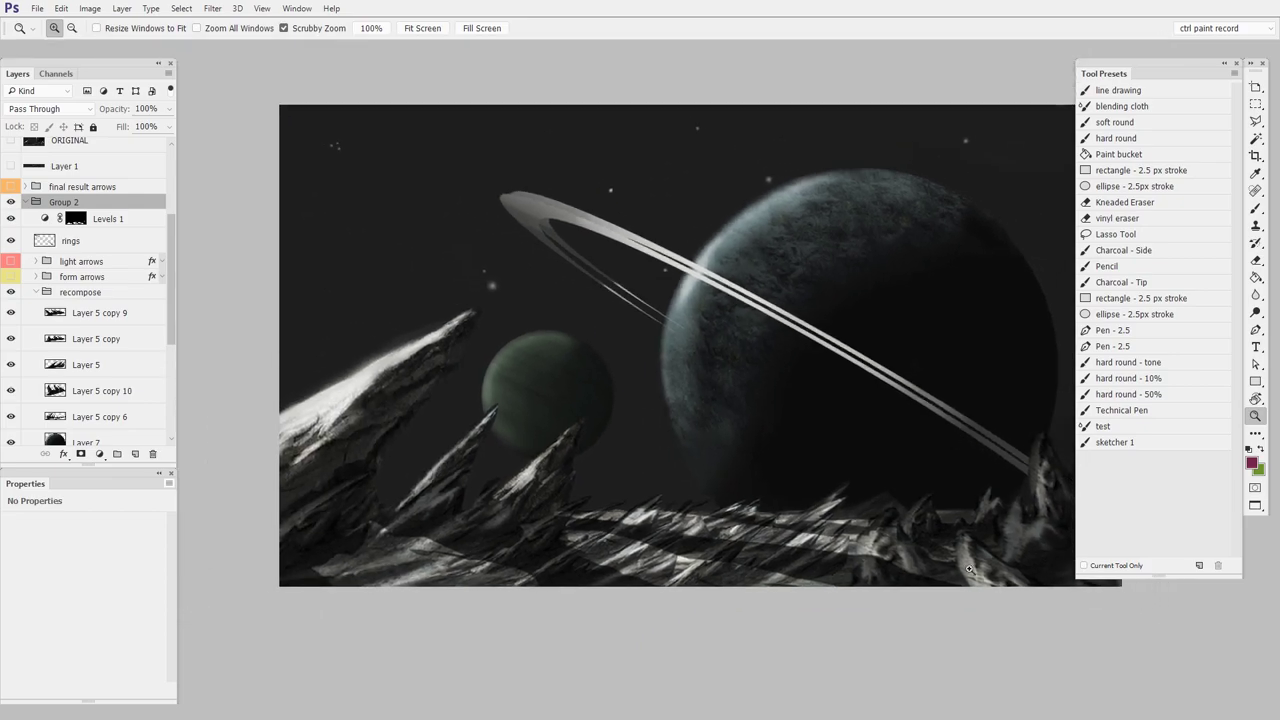
left_click_drag(966, 603, 852, 537)
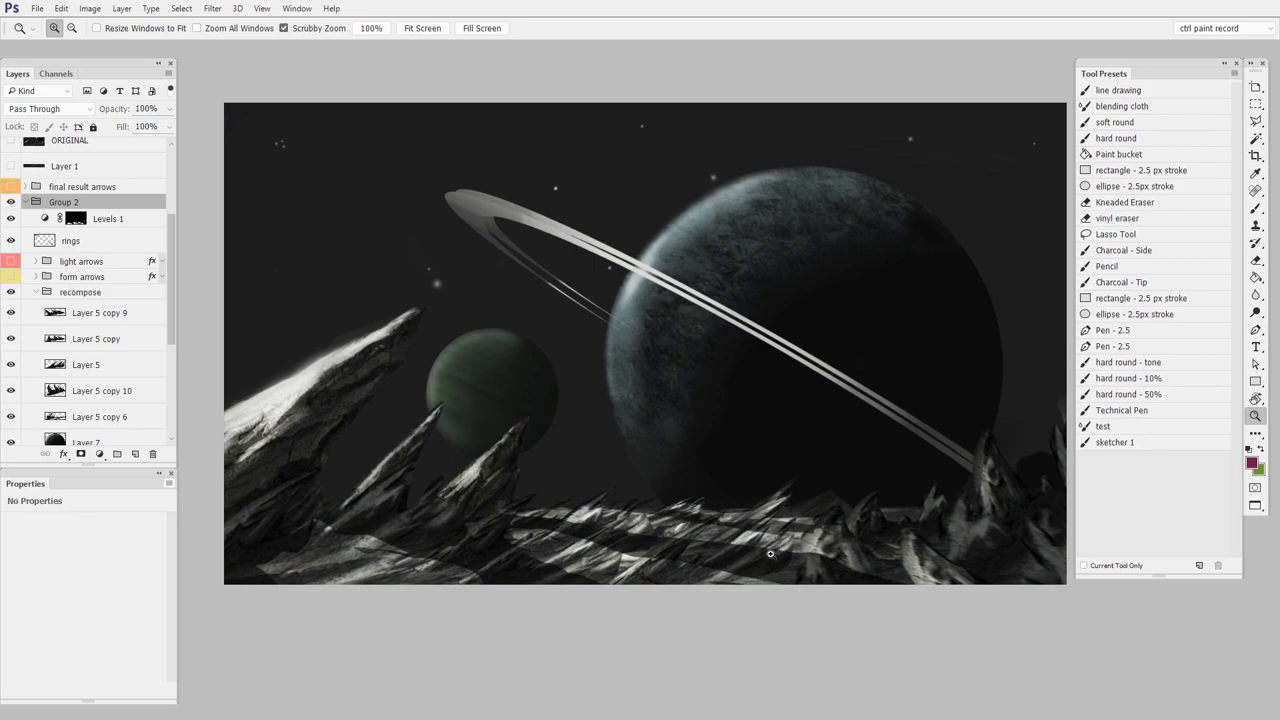
scroll(852, 556, "up", 1)
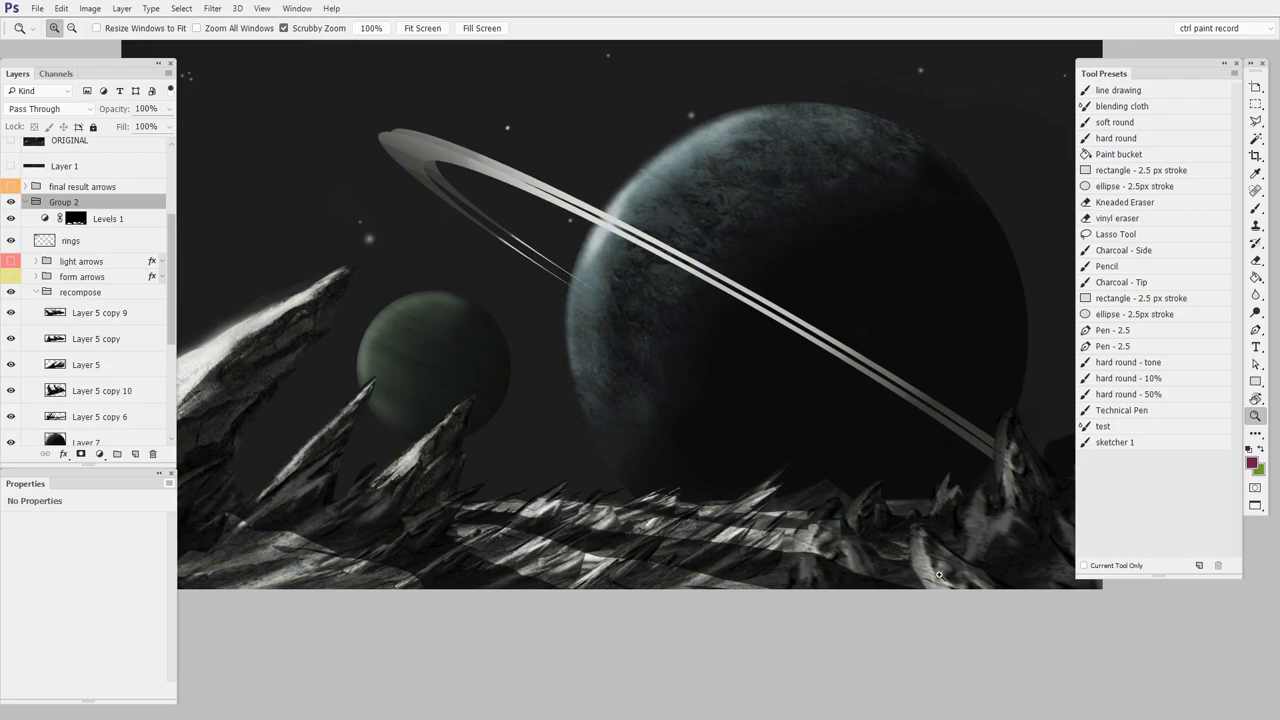
scroll(913, 571, "down", 1)
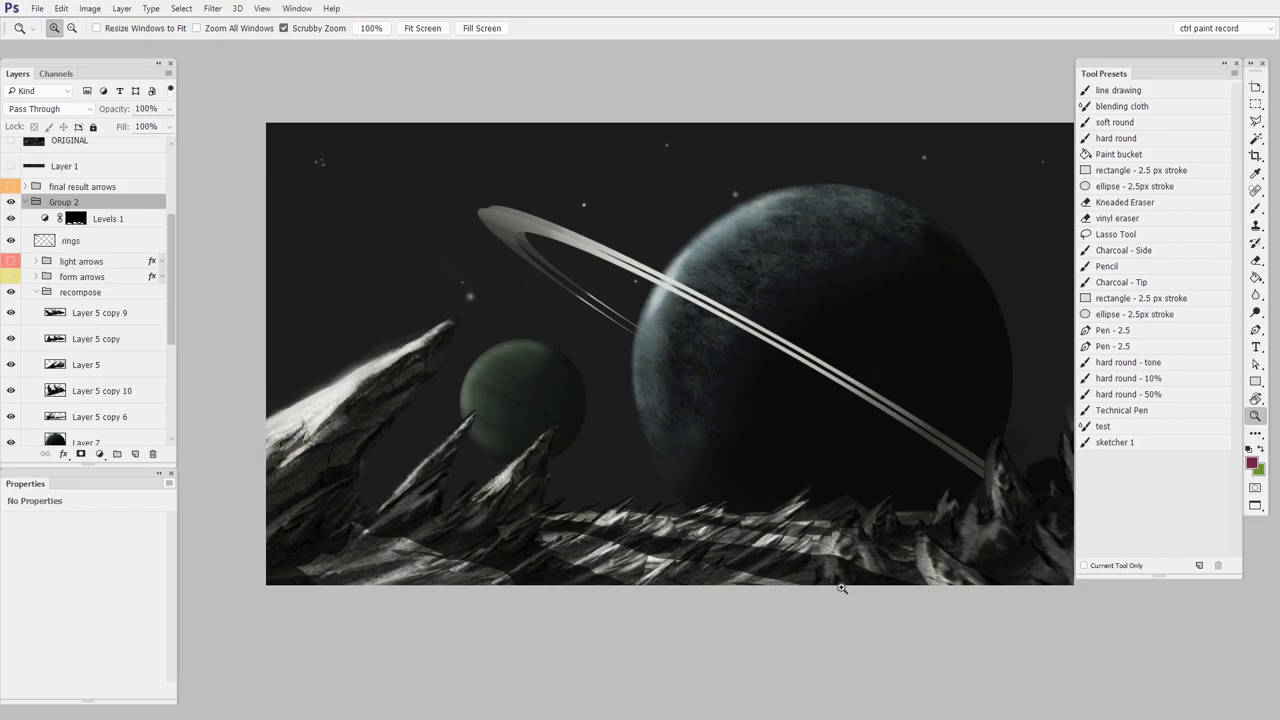
left_click(828, 554)
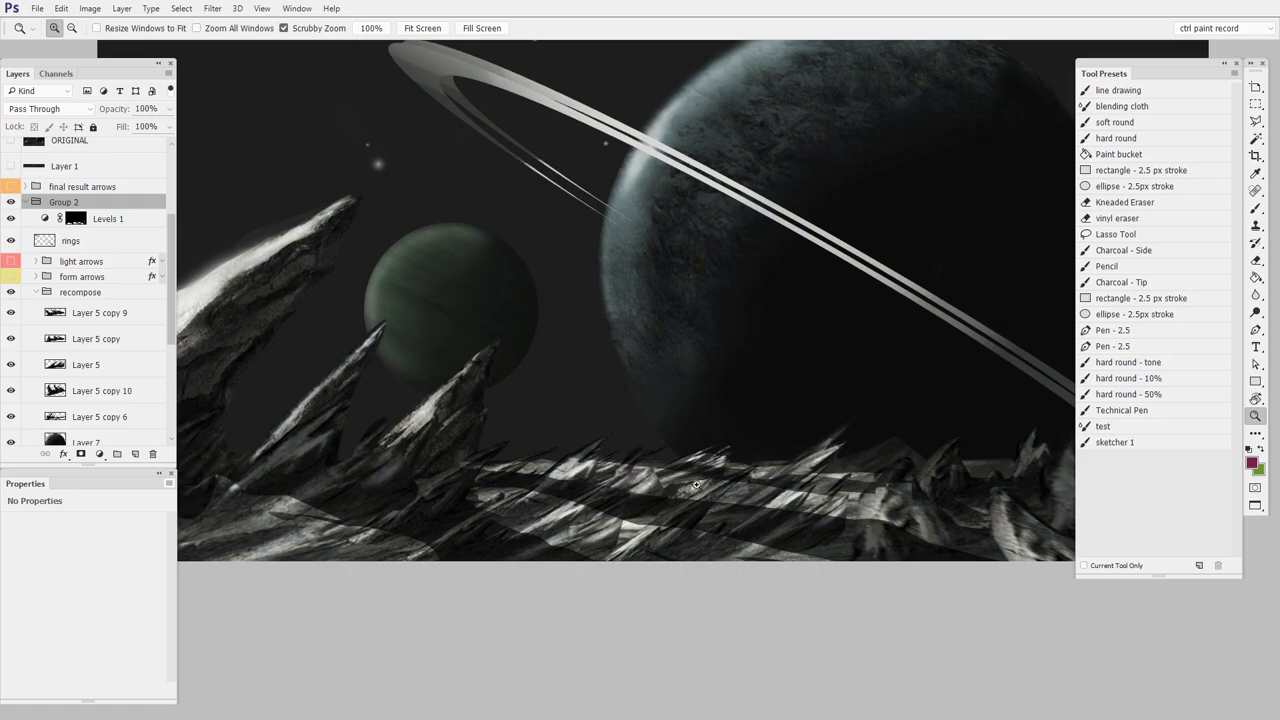
left_click(810, 541, "alt")
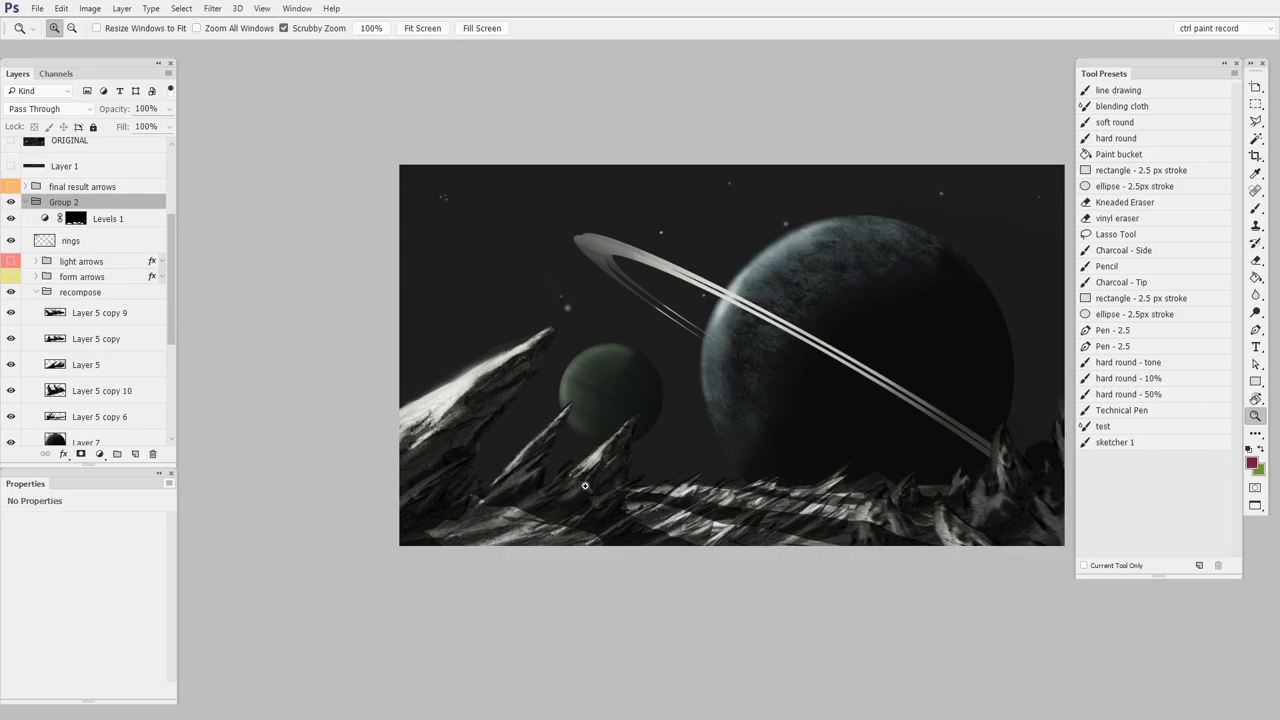
left_click_drag(950, 502, 863, 486)
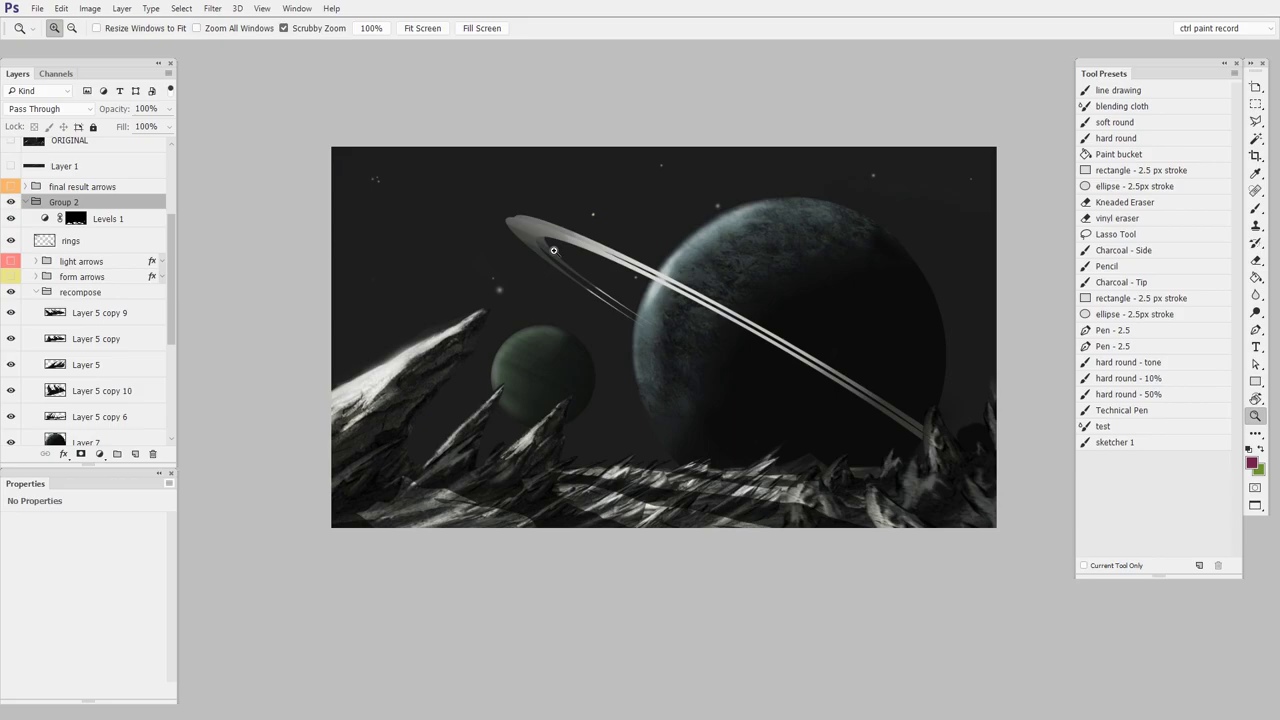
Collapse Group 2, then hide and restore its rings and jagged rocks
left_click(24, 202)
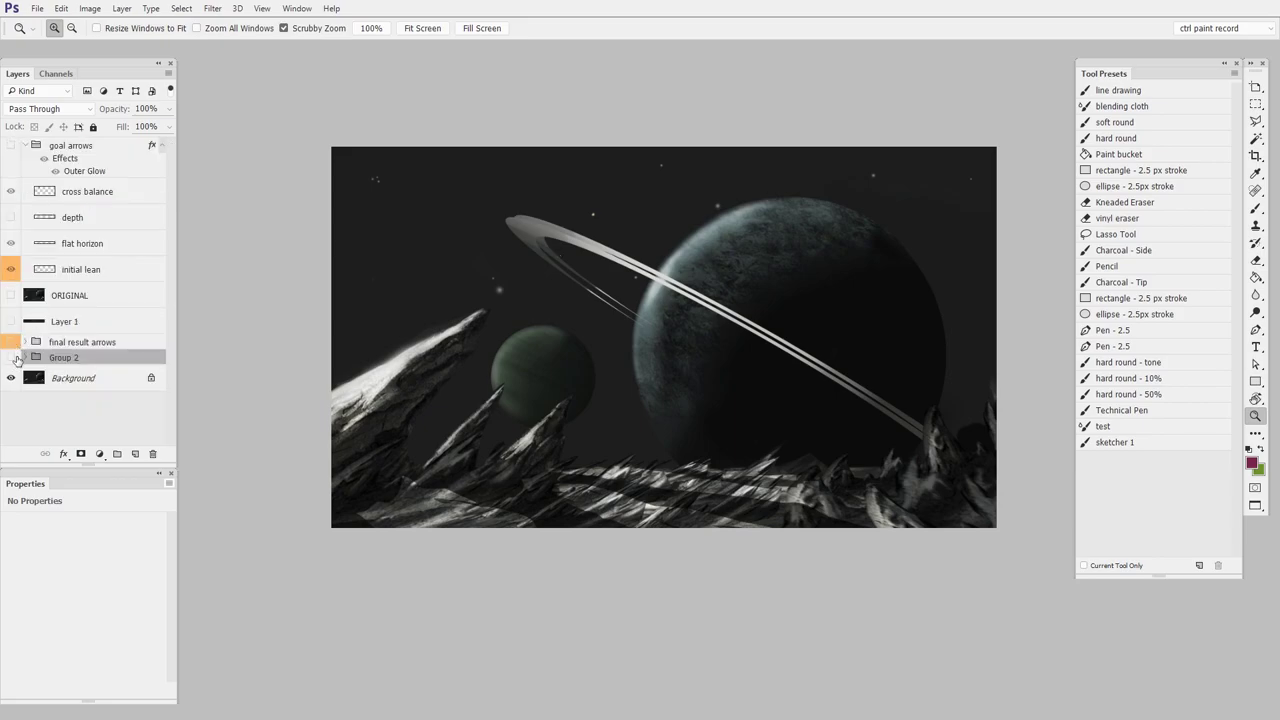
left_click(12, 357)
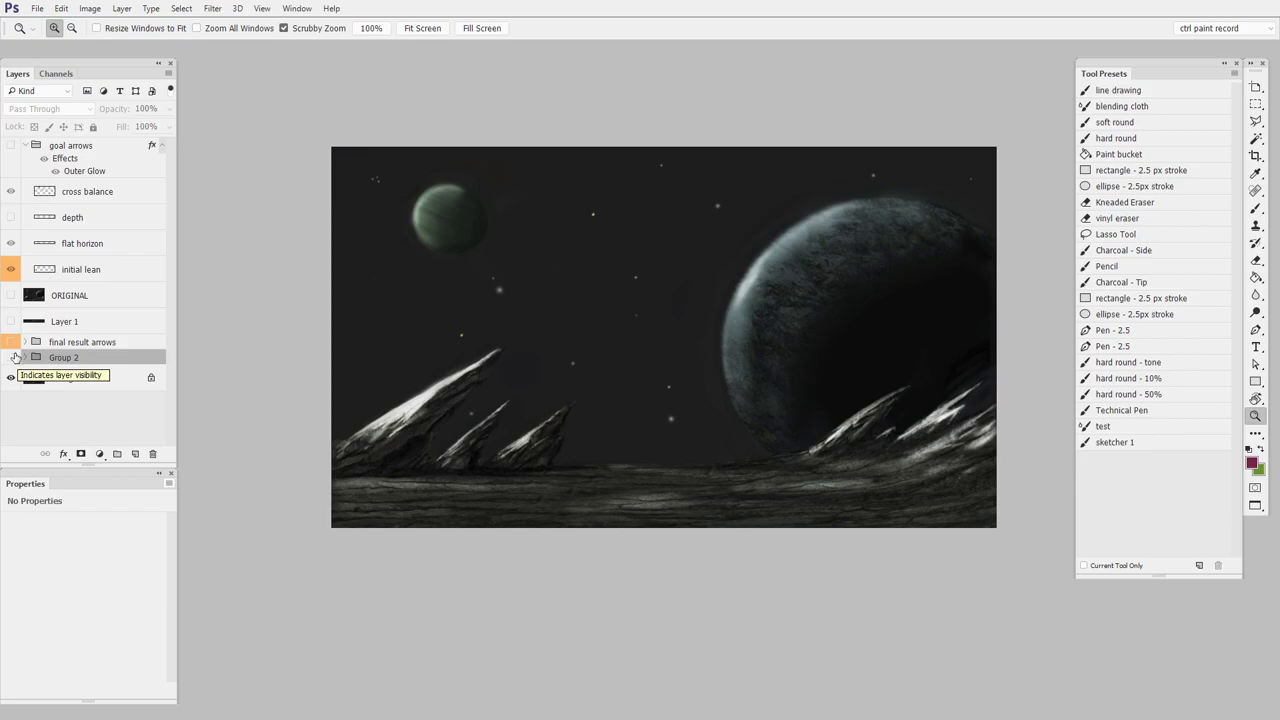
left_click(12, 357)
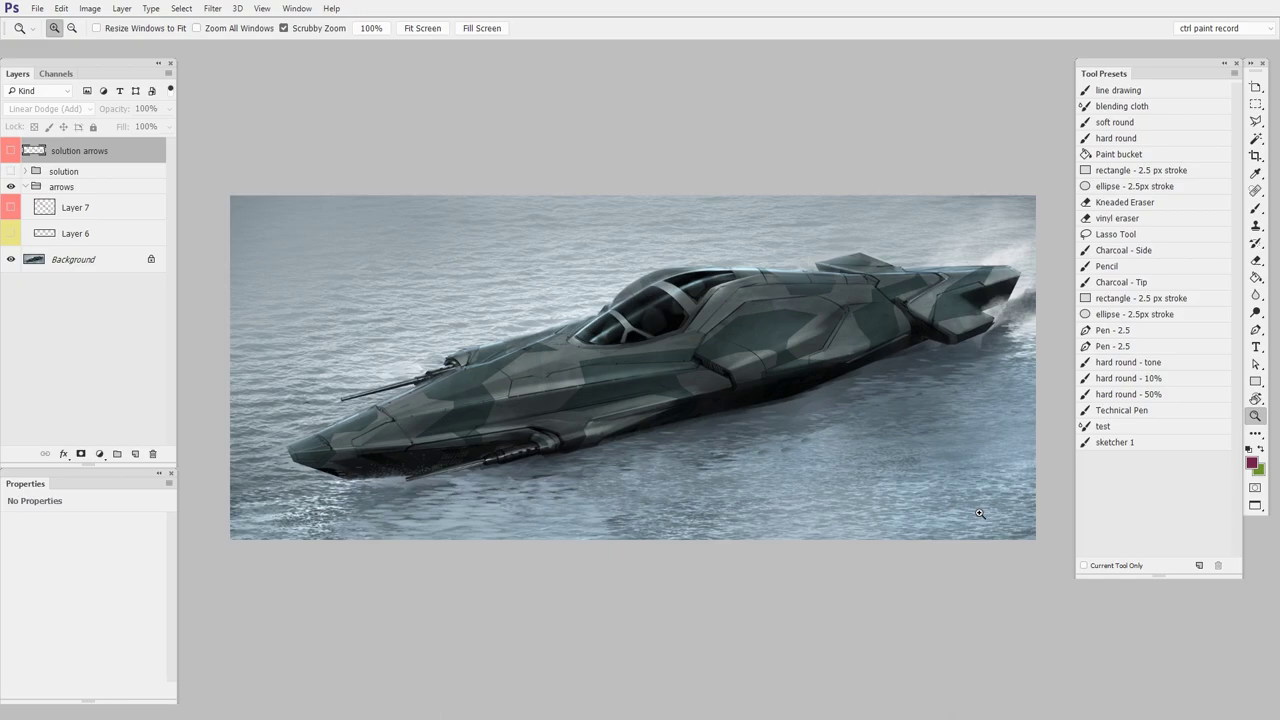
Show the yellow and red diagonal guide lines on the boat, then reveal the solution's red buoys
left_click(11, 233)
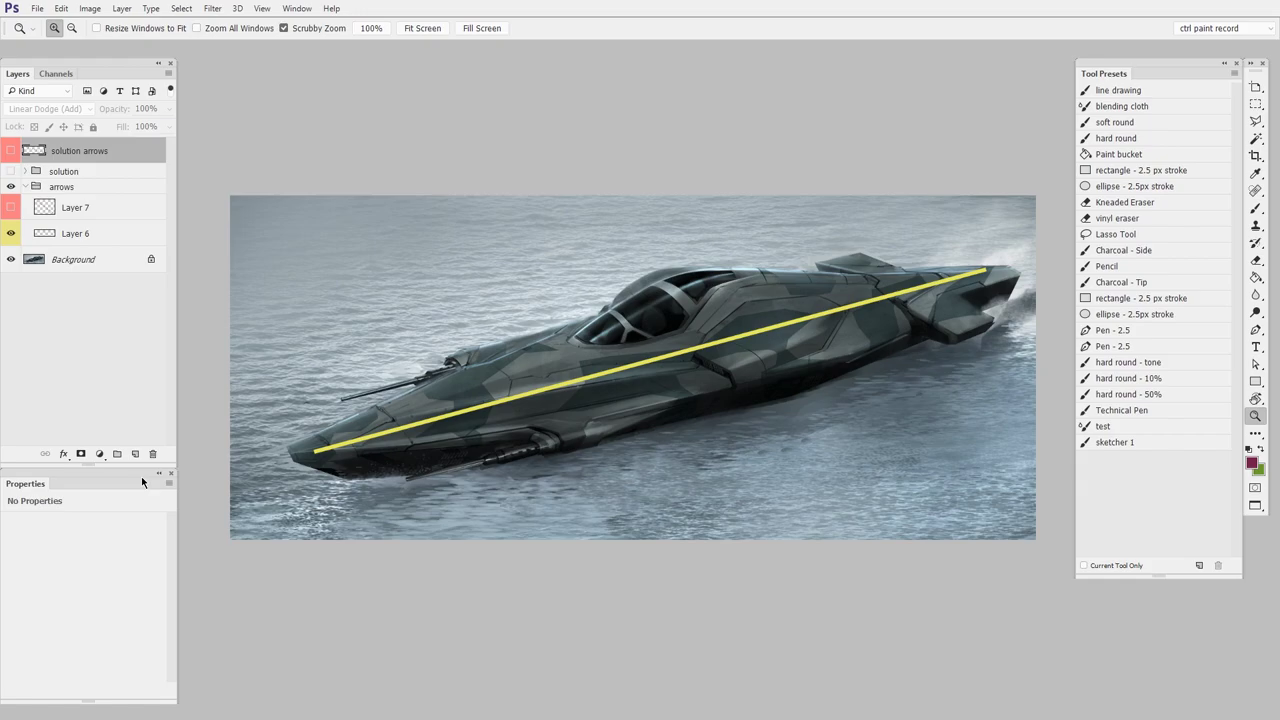
left_click(12, 209)
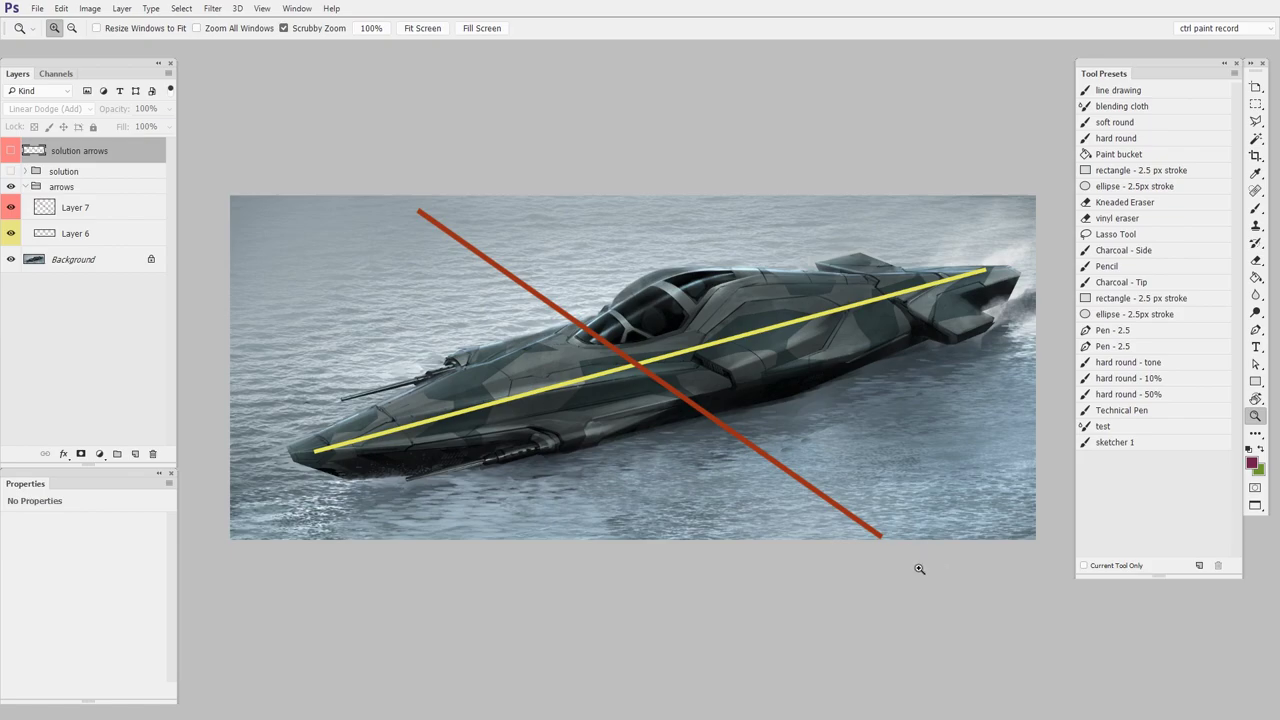
left_click(12, 172)
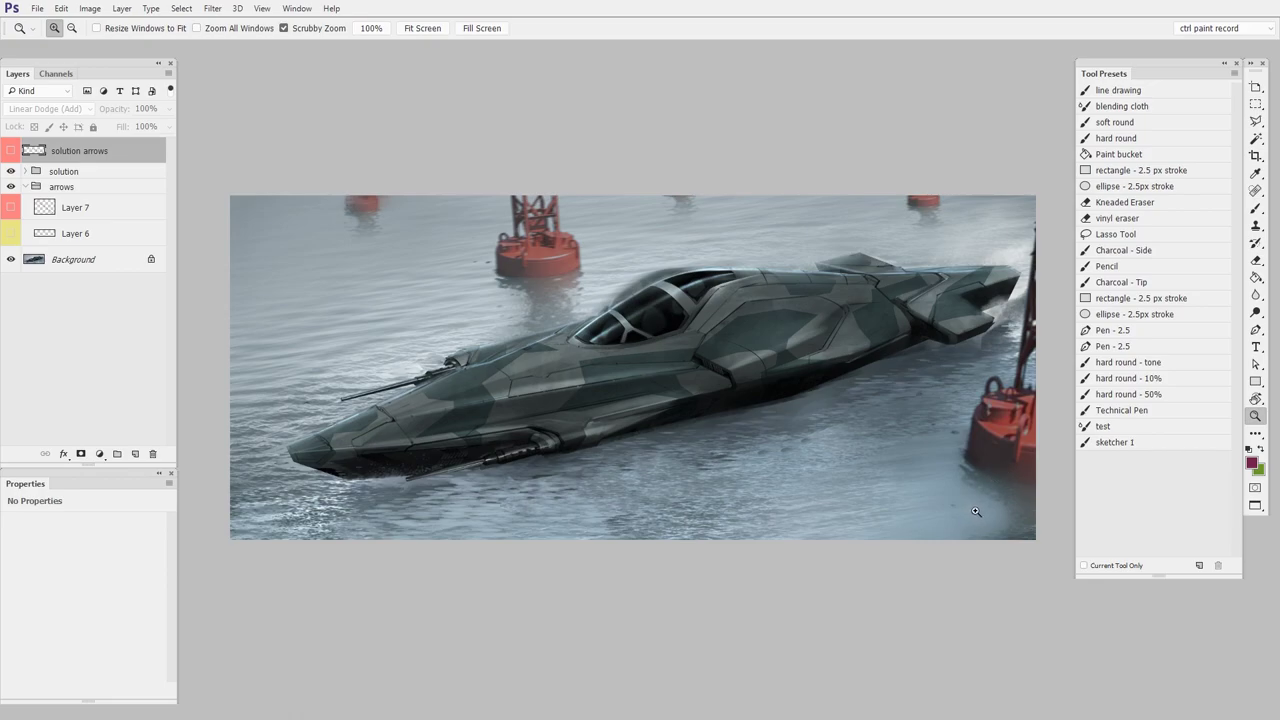
Show then hide the orange and yellow solution arrows, and toggle the red buoys off and on to compare
left_click(10, 151)
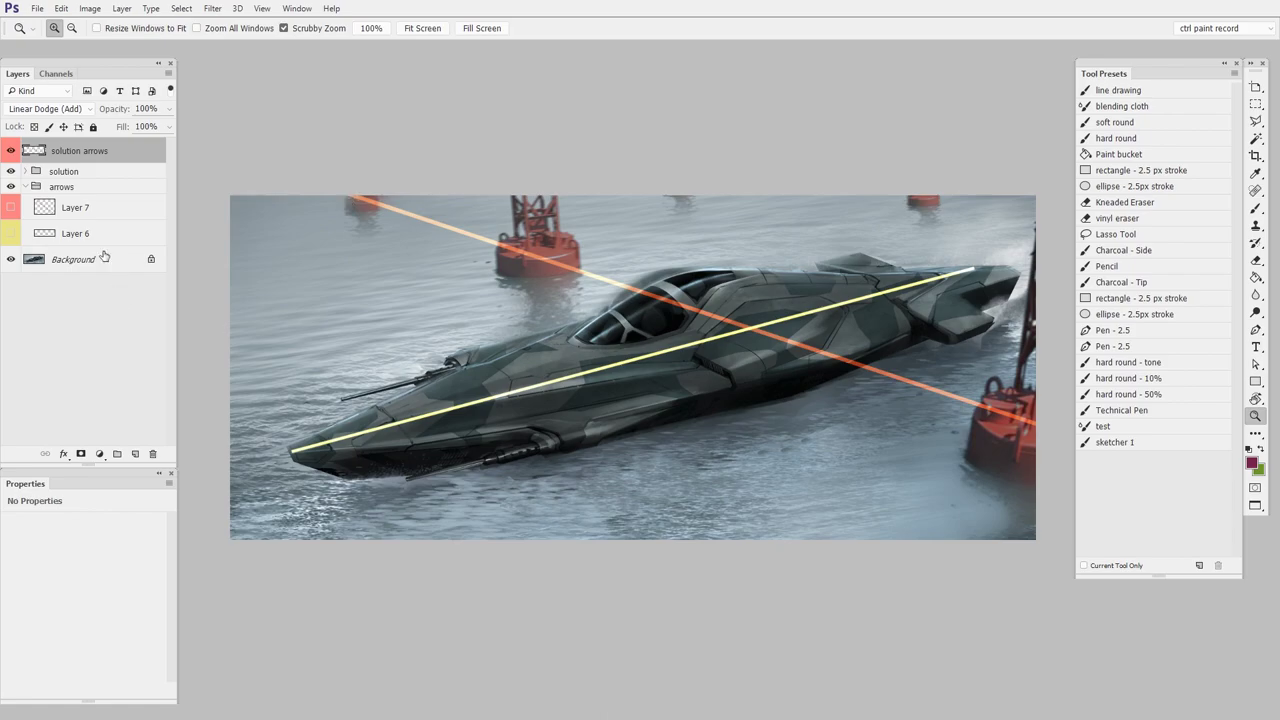
left_click(11, 150)
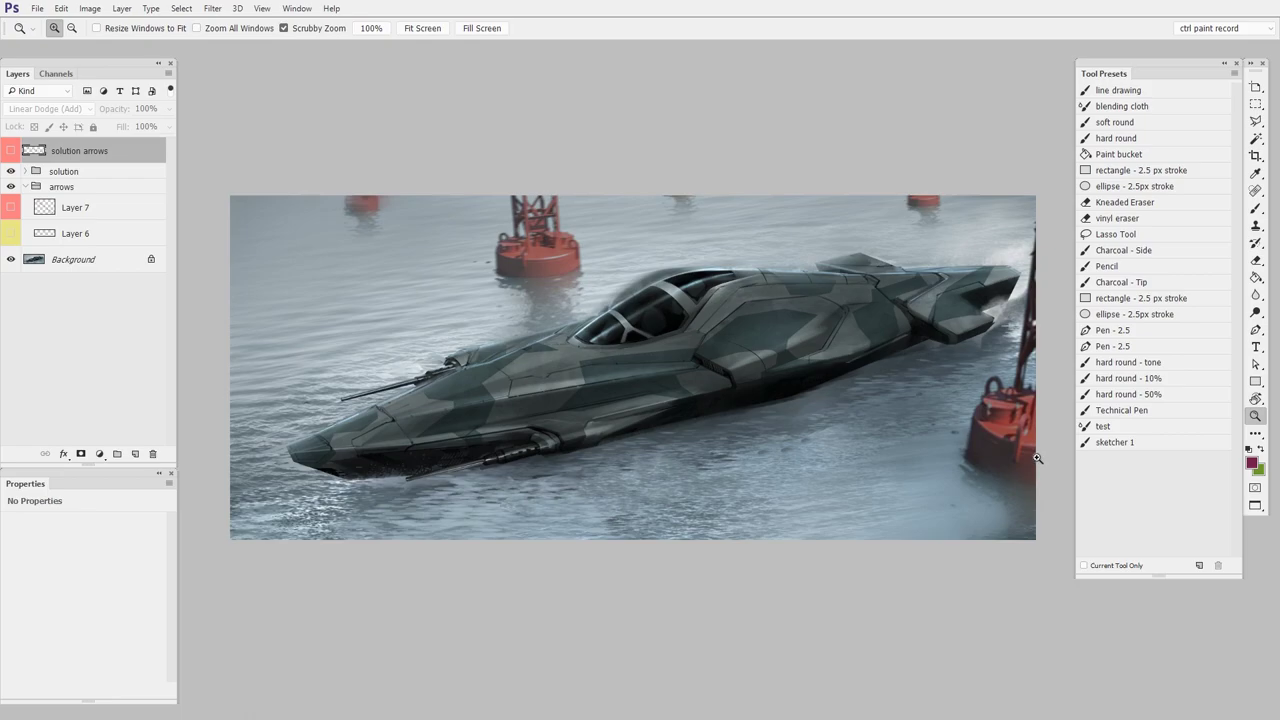
left_click(12, 172)
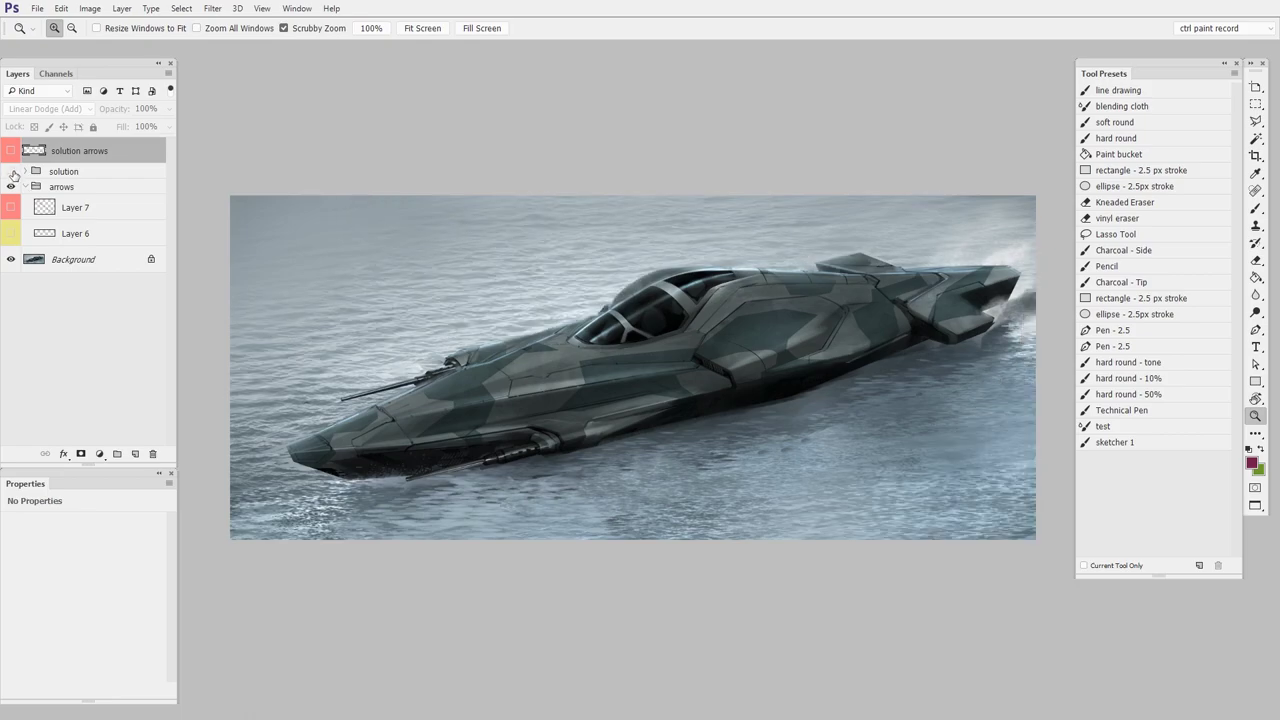
left_click(12, 172)
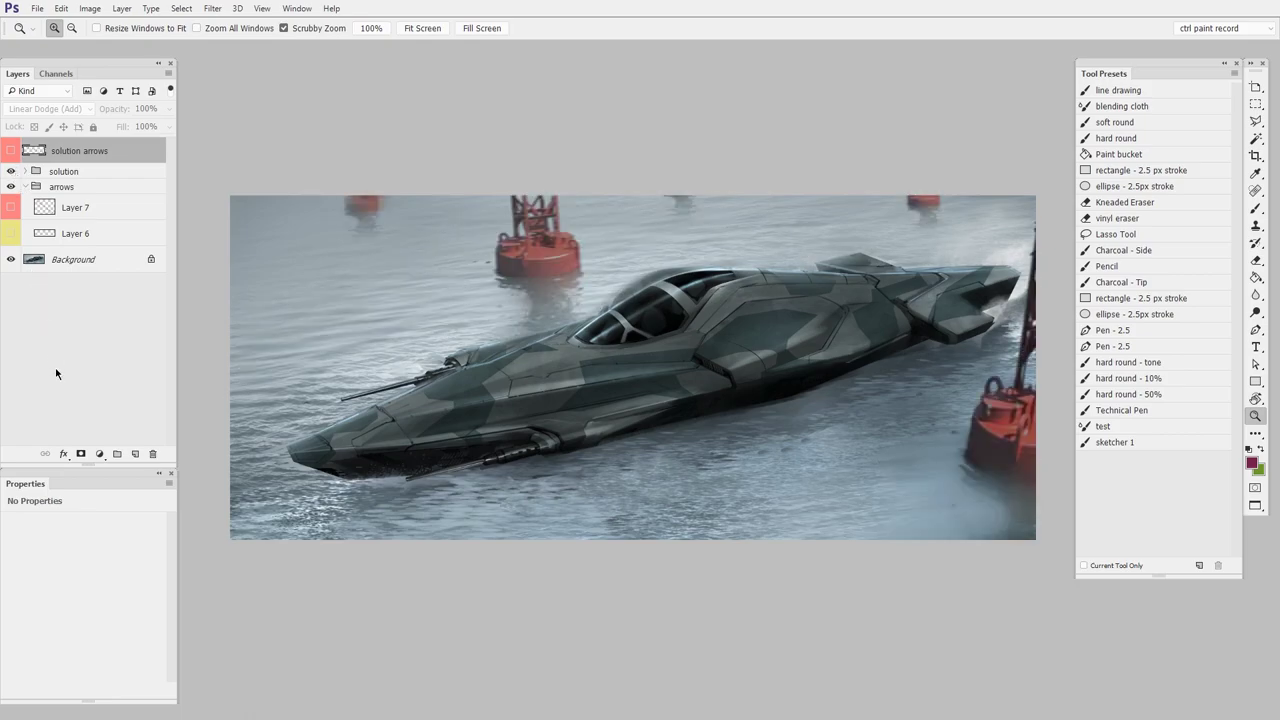